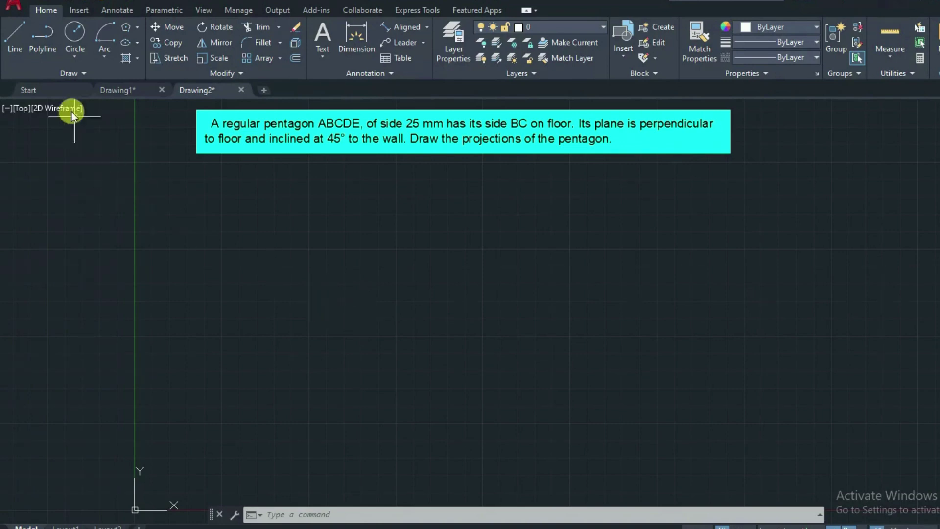
Draw a horizontal reference line about 338 mm long across the drawing area with ortho mode on.
{"action": "left_click", "coordinate": [10, 43]}
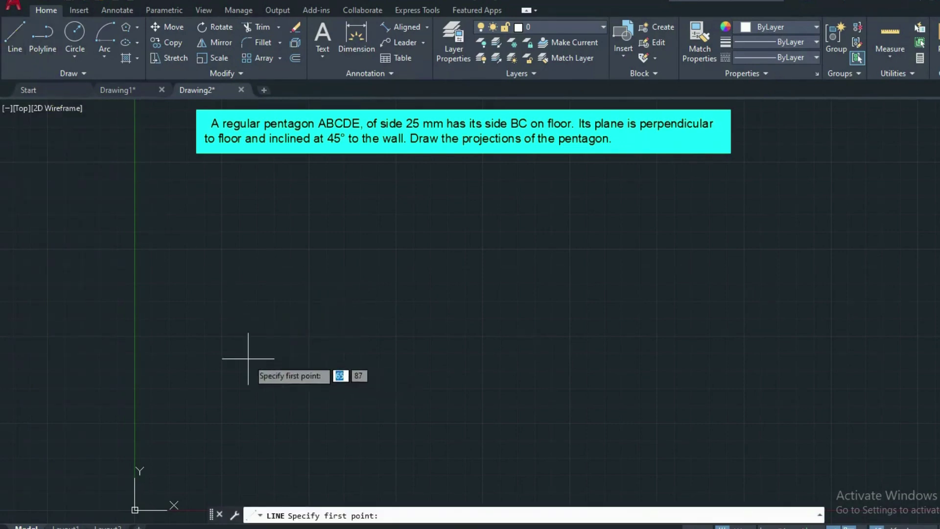
{"action": "left_click", "coordinate": [231, 353]}
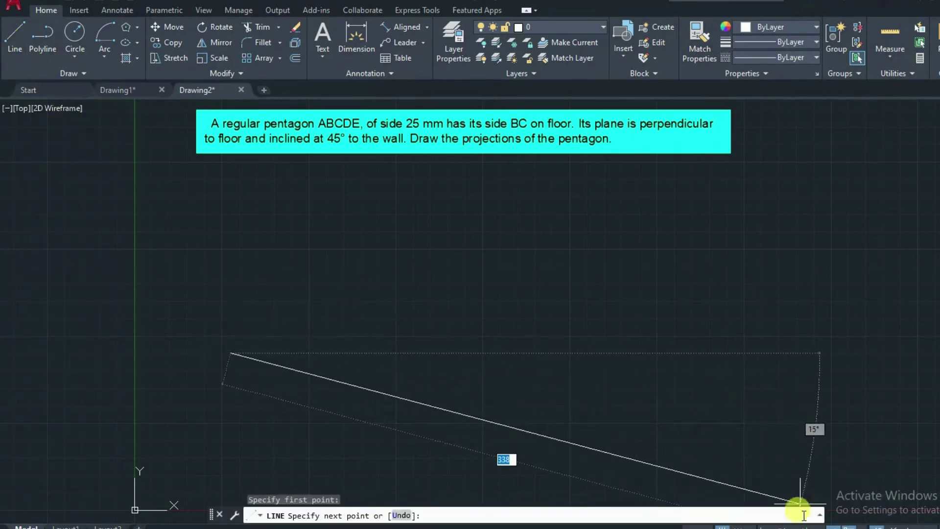
{"action": "left_click", "coordinate": [783, 525]}
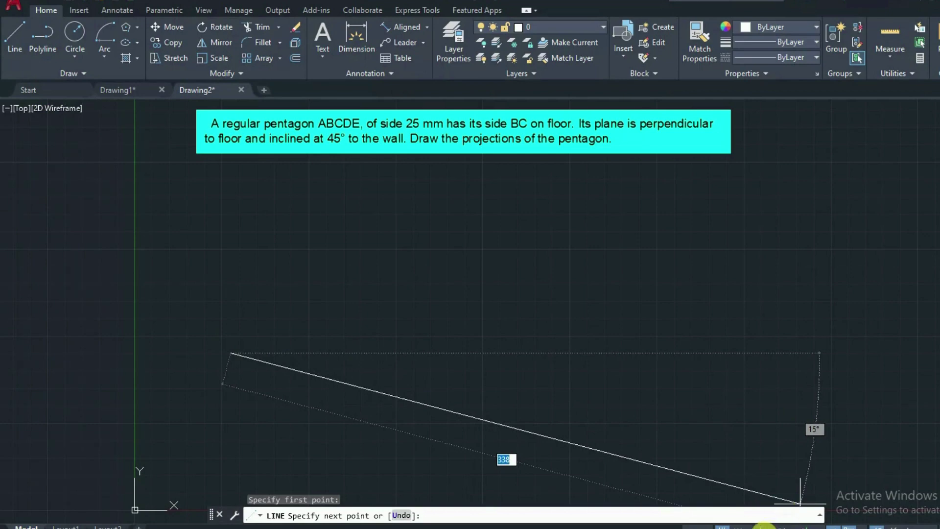
{"action": "left_click", "coordinate": [818, 353]}
{"action": "right_click", "coordinate": [820, 354]}
{"action": "left_click", "coordinate": [850, 362]}
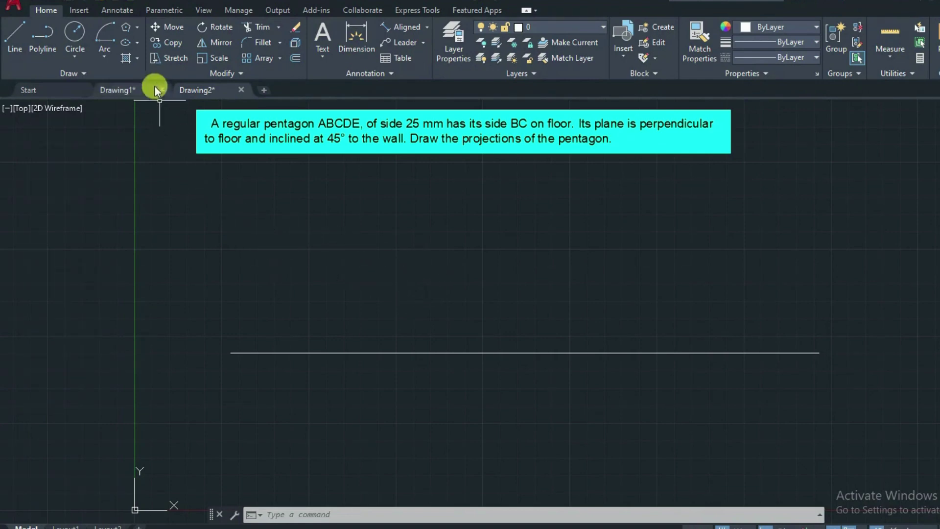
Draw a regular five-sided polygon by its edge, with a horizontal 25 mm base, above the left part of the reference line.
{"action": "left_click", "coordinate": [137, 27]}
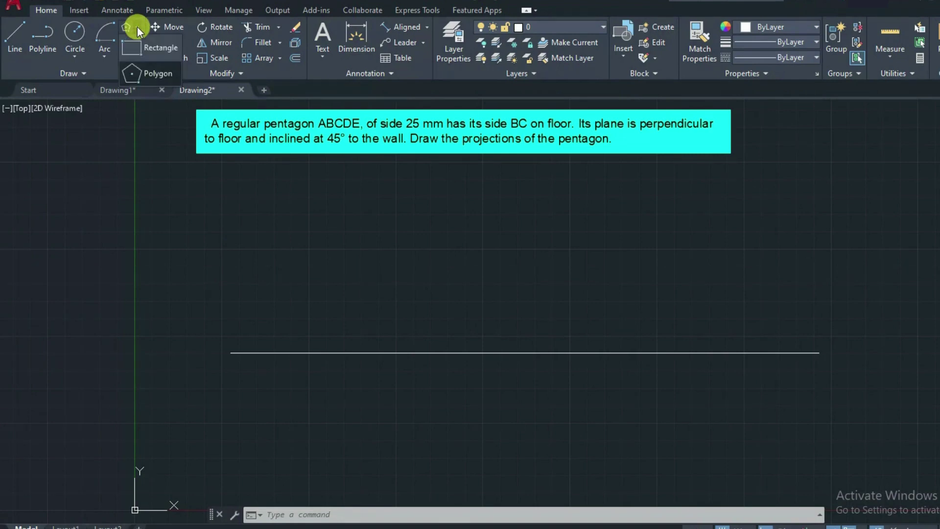
{"action": "left_click", "coordinate": [140, 69]}
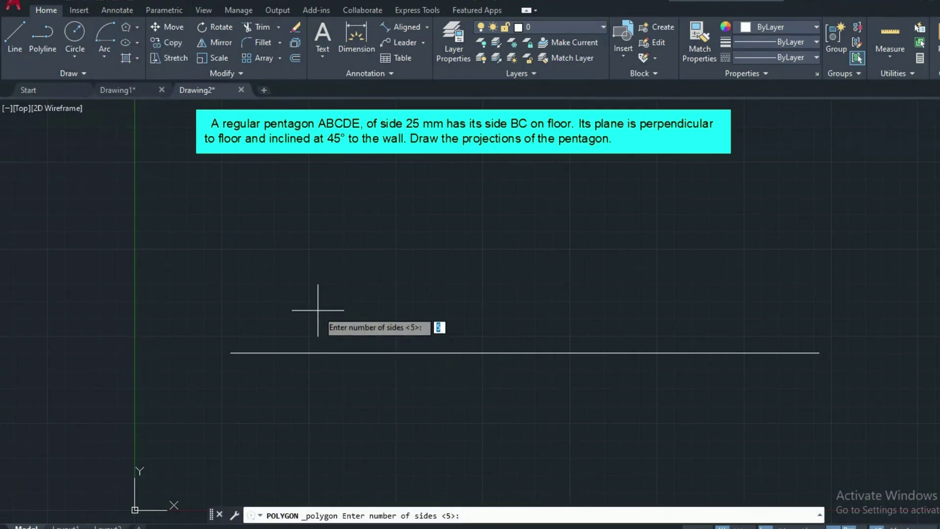
{"action": "key", "text": "Return"}
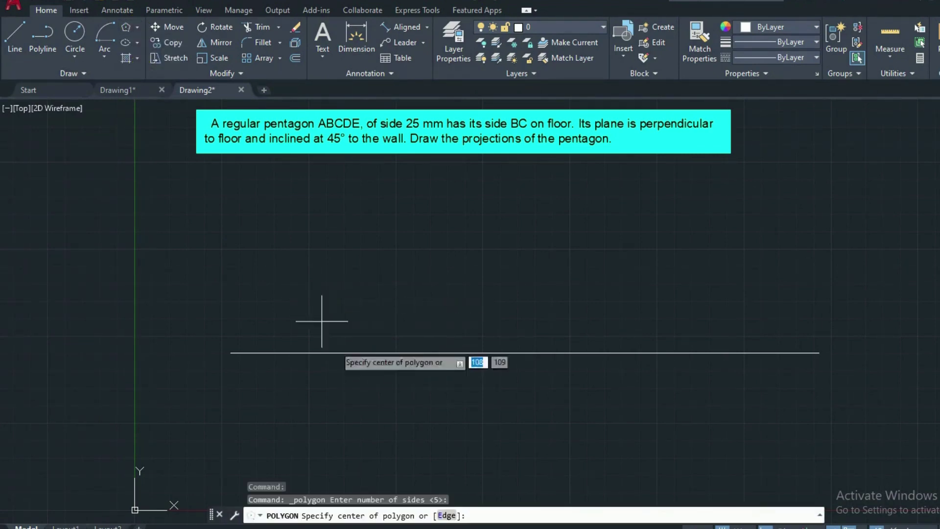
{"action": "left_click", "coordinate": [445, 515]}
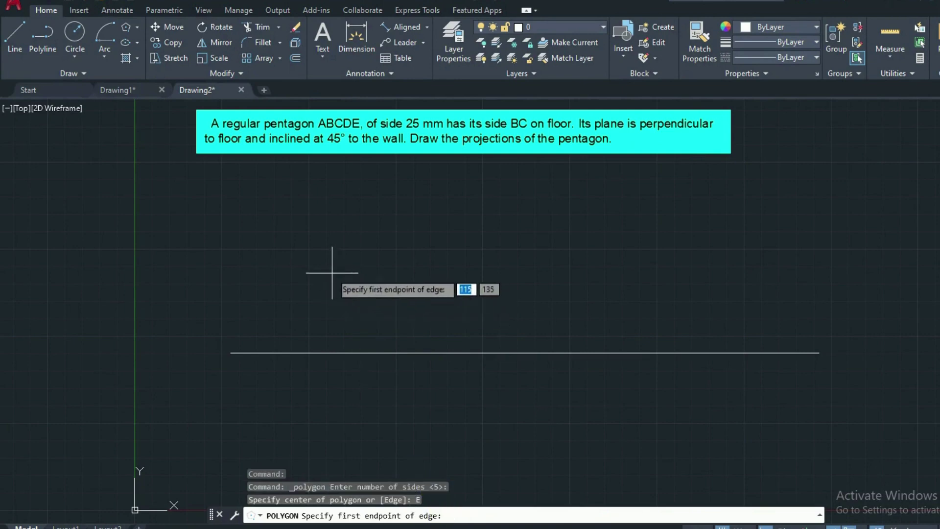
{"action": "left_click", "coordinate": [337, 286]}
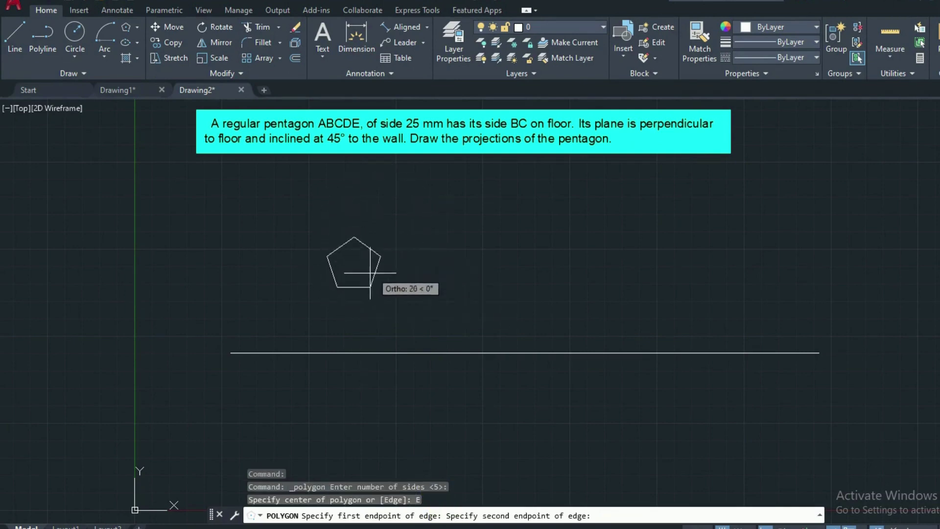
{"action": "type", "text": "25"}
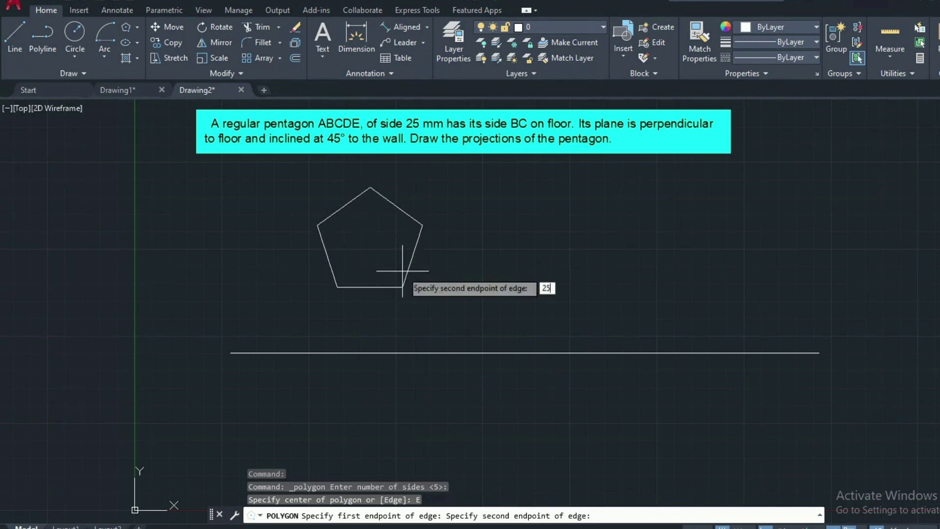
{"action": "key", "text": "Return"}
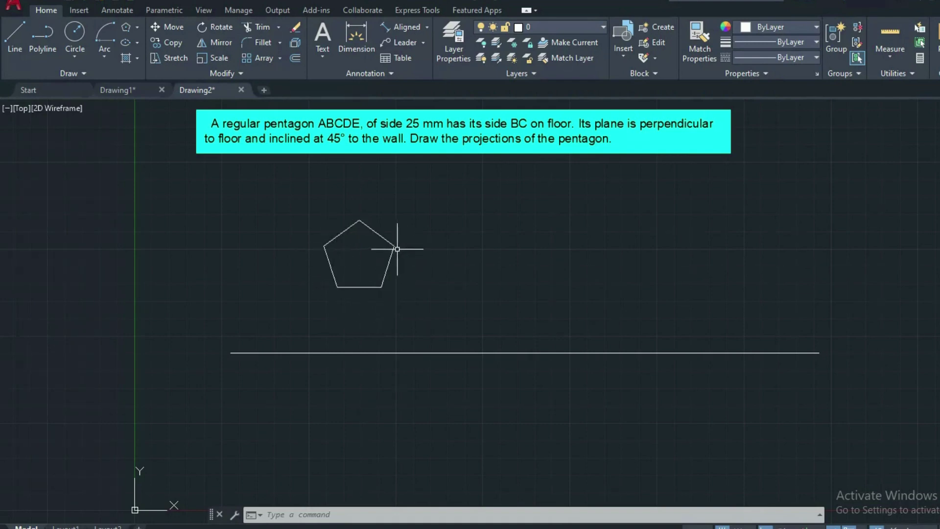
Move the pentagon straight down from its lower-left corner so that its base lies on the reference line.
{"action": "left_click", "coordinate": [360, 288]}
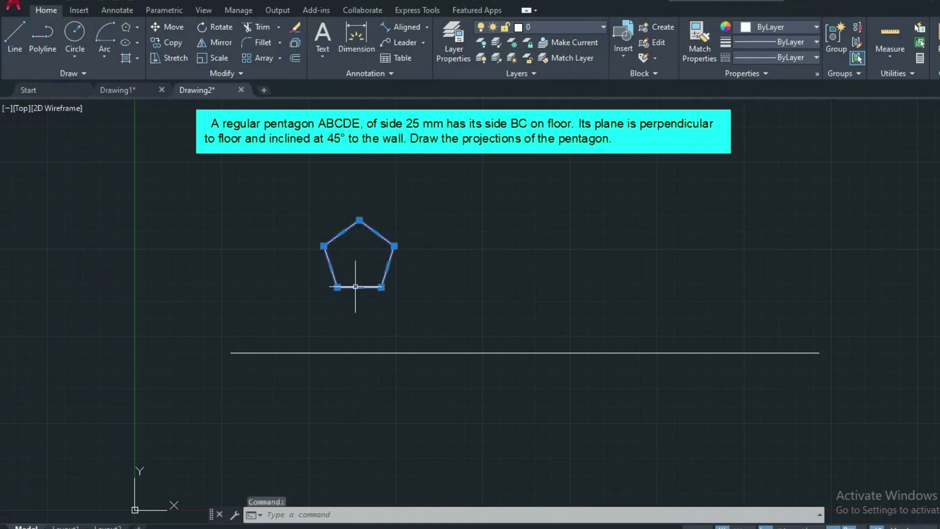
{"action": "left_click", "coordinate": [175, 29]}
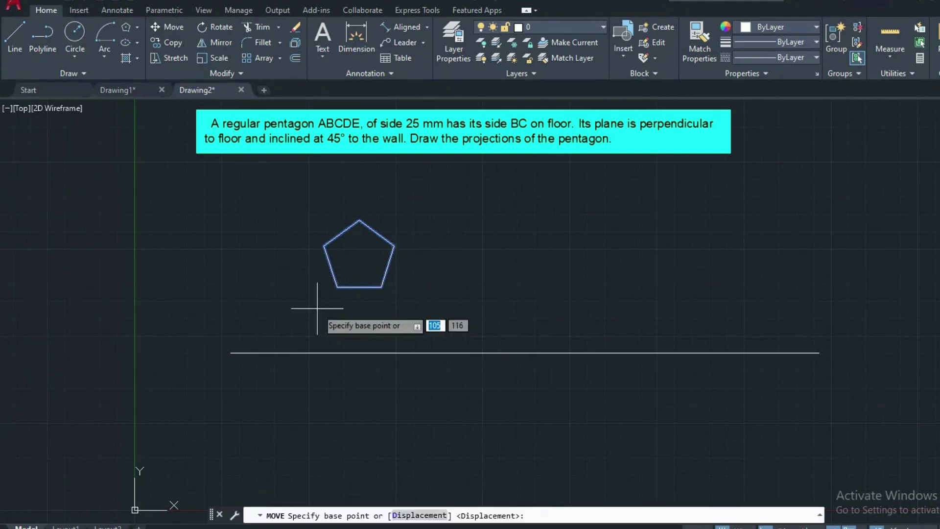
{"action": "left_click", "coordinate": [338, 287]}
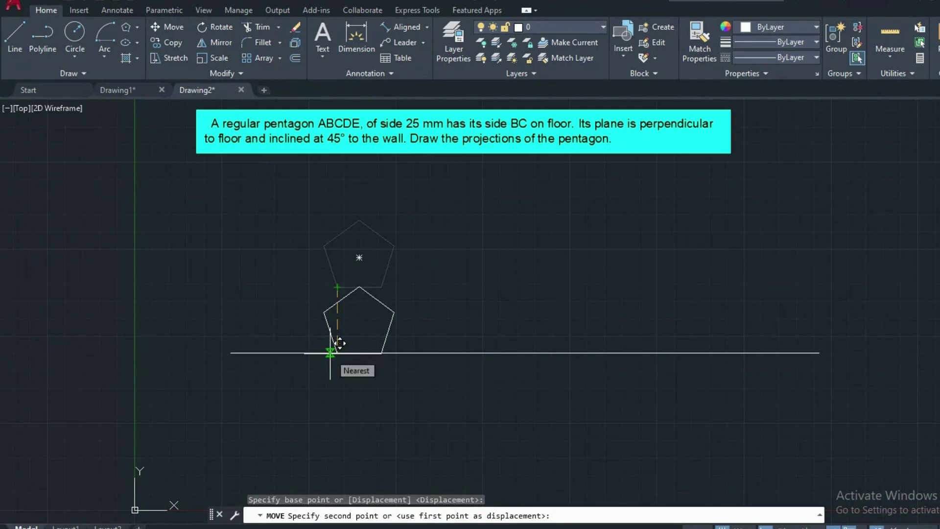
{"action": "scroll", "coordinate": [339, 343], "scroll_direction": "up", "scroll_amount": 4}
{"action": "left_click", "coordinate": [346, 352]}
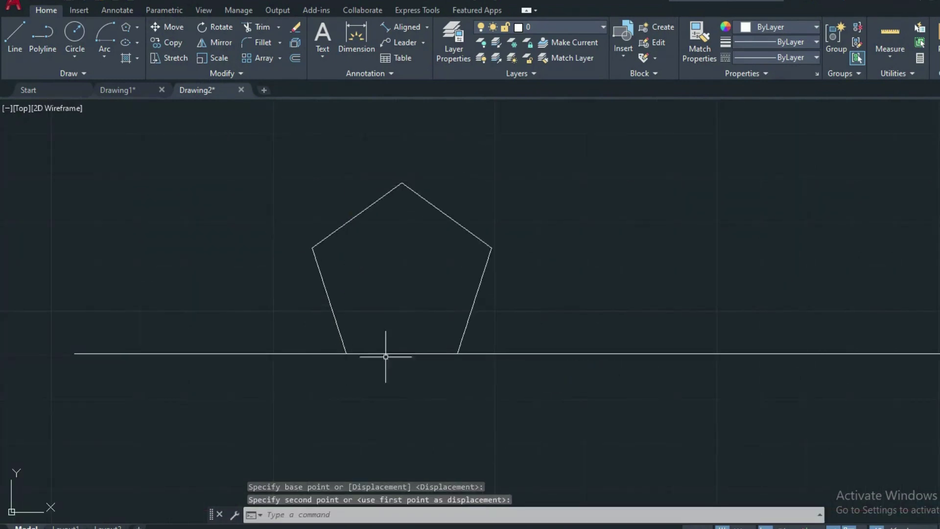
Change the pentagon's colour to green and clear the selection.
{"action": "left_click", "coordinate": [469, 232]}
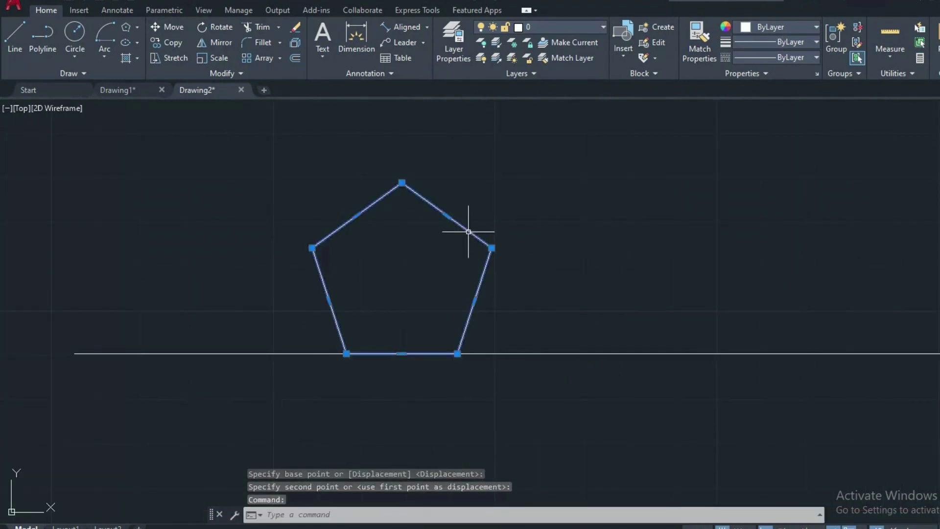
{"action": "left_click", "coordinate": [770, 30]}
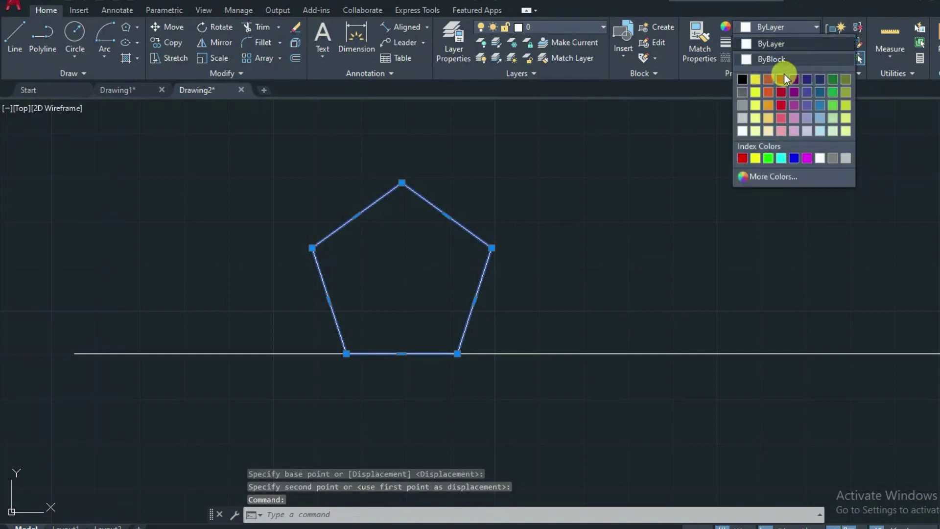
{"action": "left_click", "coordinate": [768, 159]}
{"action": "key", "text": "Escape"}
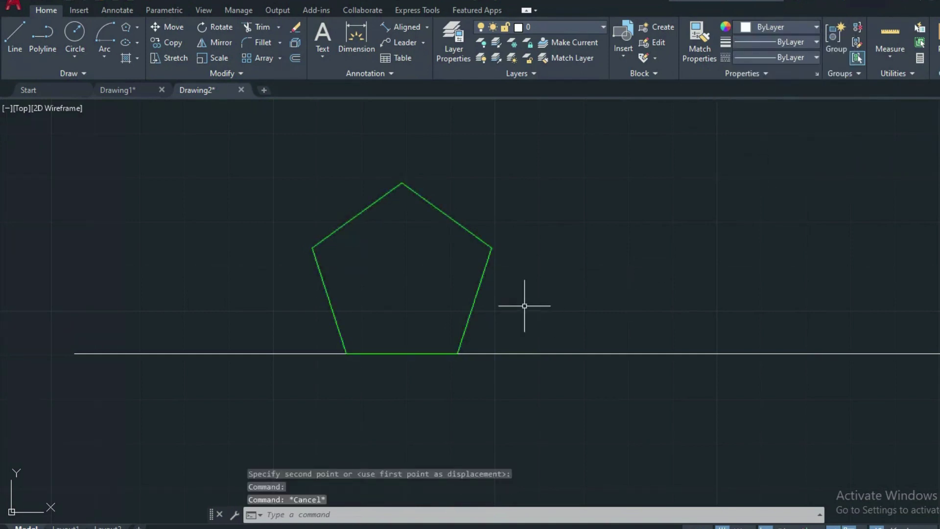
Draw a vertical projector from the pentagon's left vertex down past the reference line.
{"action": "scroll", "coordinate": [520, 264], "scroll_direction": "down", "scroll_amount": 3}
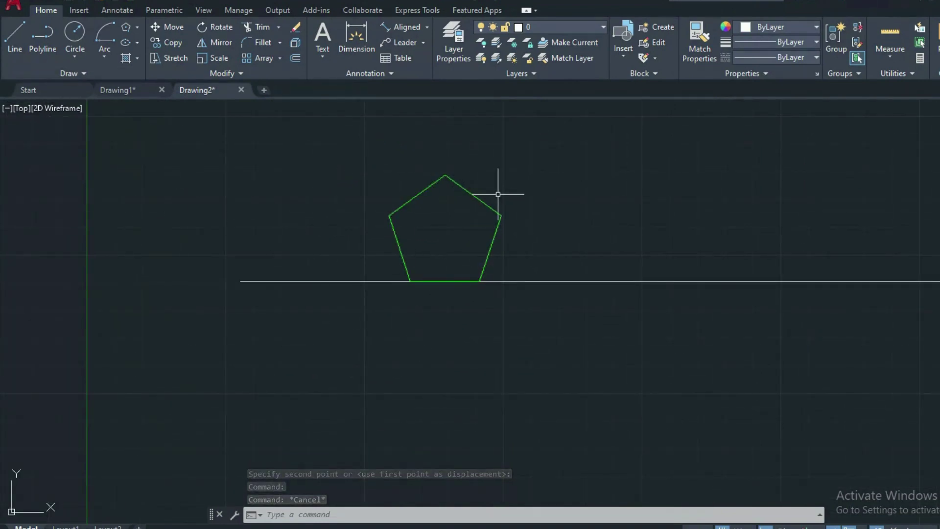
{"action": "scroll", "coordinate": [515, 192], "scroll_direction": "down", "scroll_amount": 2}
{"action": "middle_click_drag", "start_coordinate": [531, 210], "coordinate": [467, 297]}
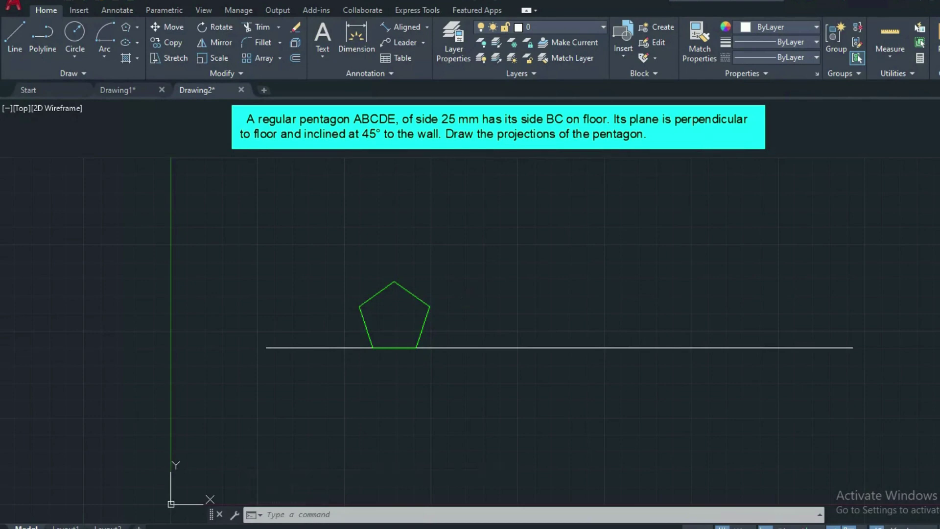
{"action": "left_click", "coordinate": [341, 38]}
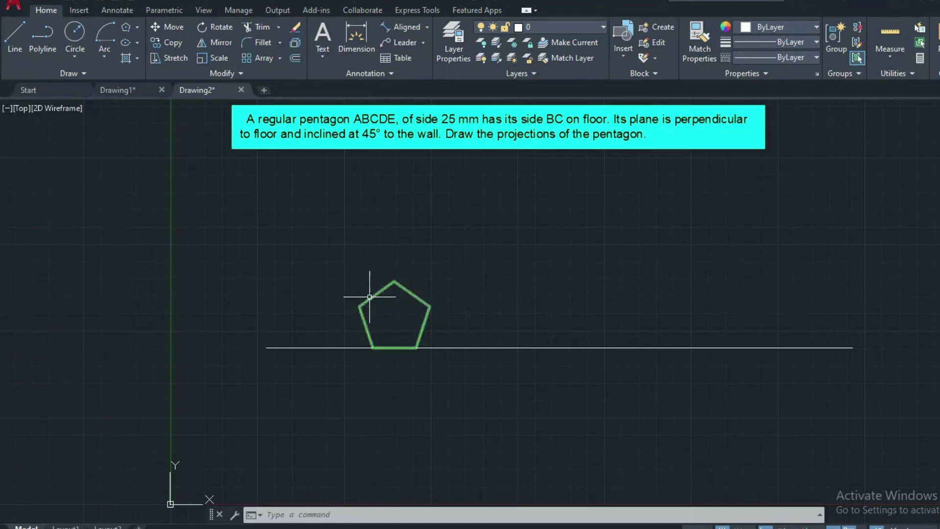
{"action": "left_click", "coordinate": [16, 38]}
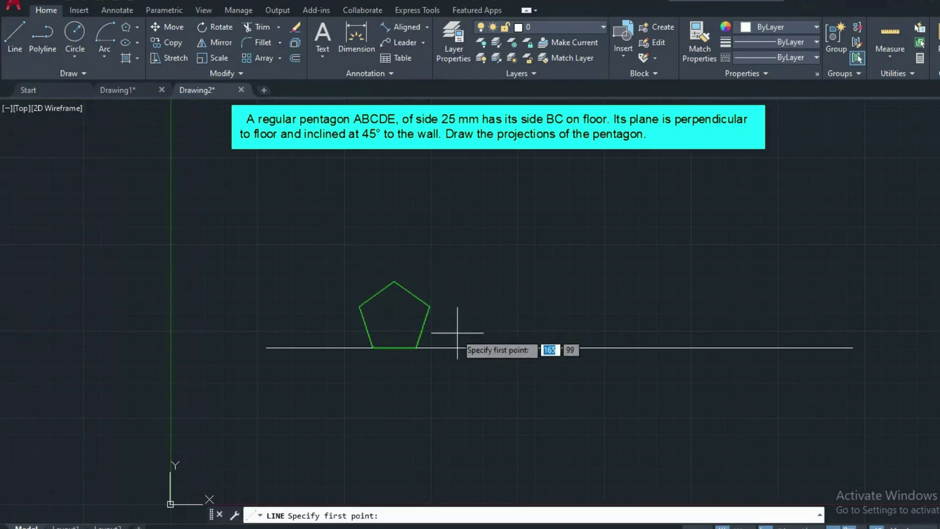
{"action": "left_click", "coordinate": [359, 307]}
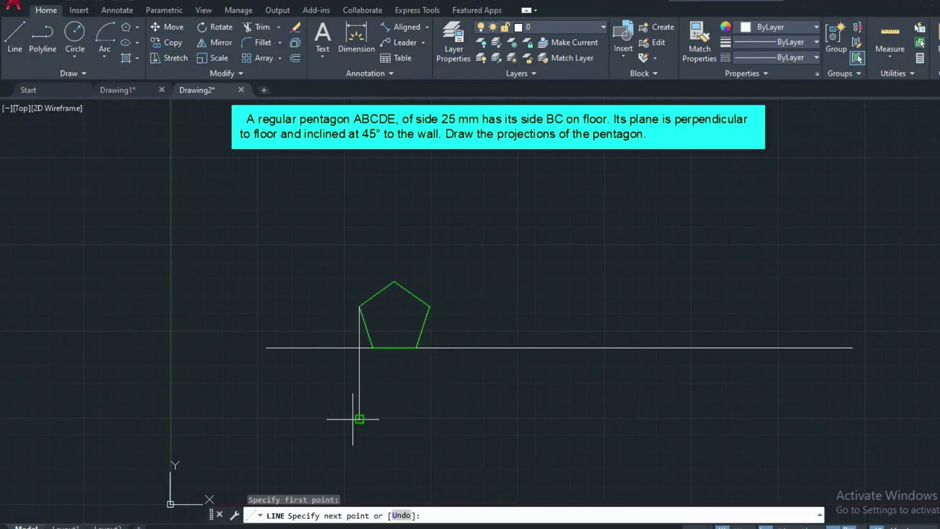
{"action": "left_click", "coordinate": [359, 419]}
{"action": "right_click", "coordinate": [359, 419]}
{"action": "left_click", "coordinate": [391, 276]}
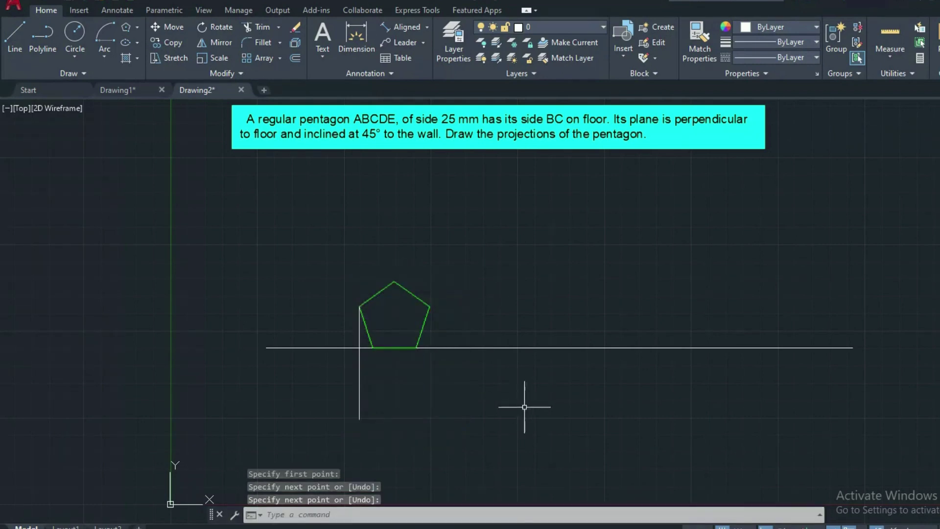
Draw vertical projectors from the pentagon's lower-left corner and, about 80 mm long, from its apex, ending level with the first projector.
{"action": "key", "text": "Return"}
{"action": "left_click", "coordinate": [373, 347]}
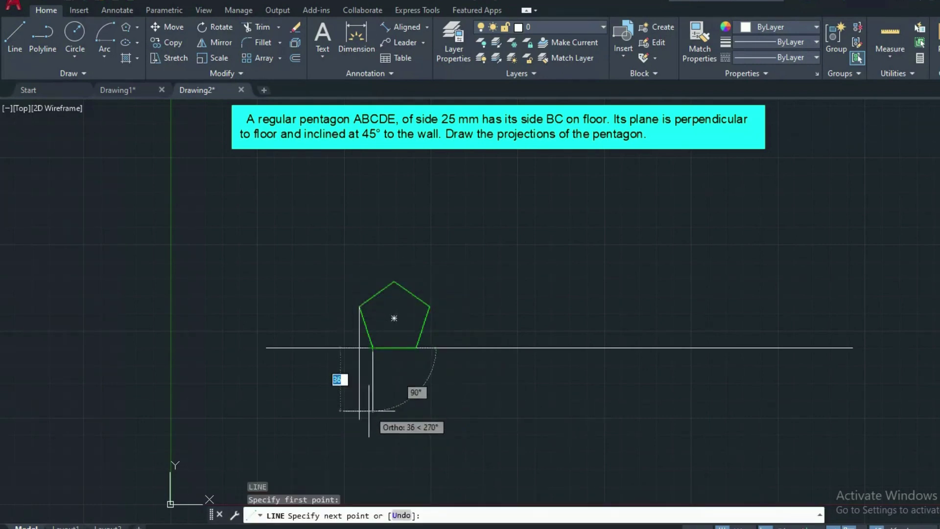
{"action": "left_click", "coordinate": [370, 419]}
{"action": "key", "text": "Return"}
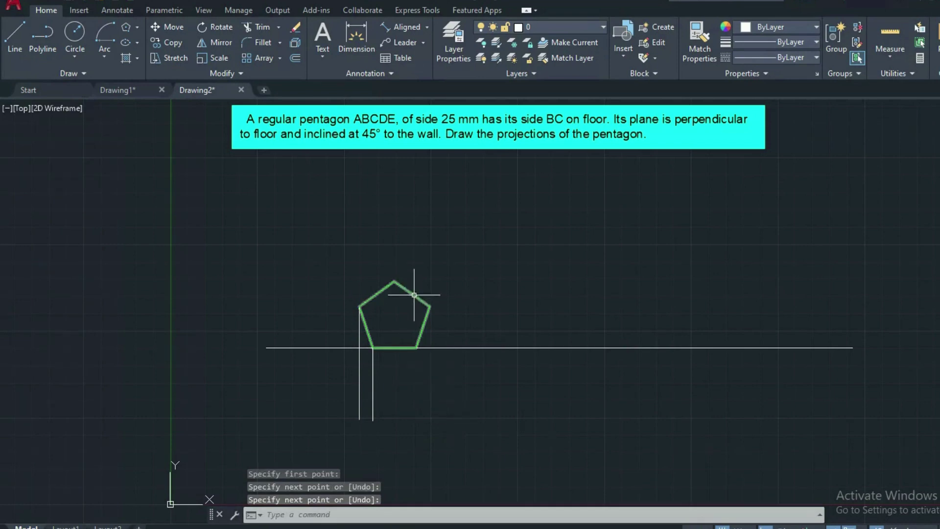
{"action": "key", "text": "Return"}
{"action": "left_click", "coordinate": [394, 281]}
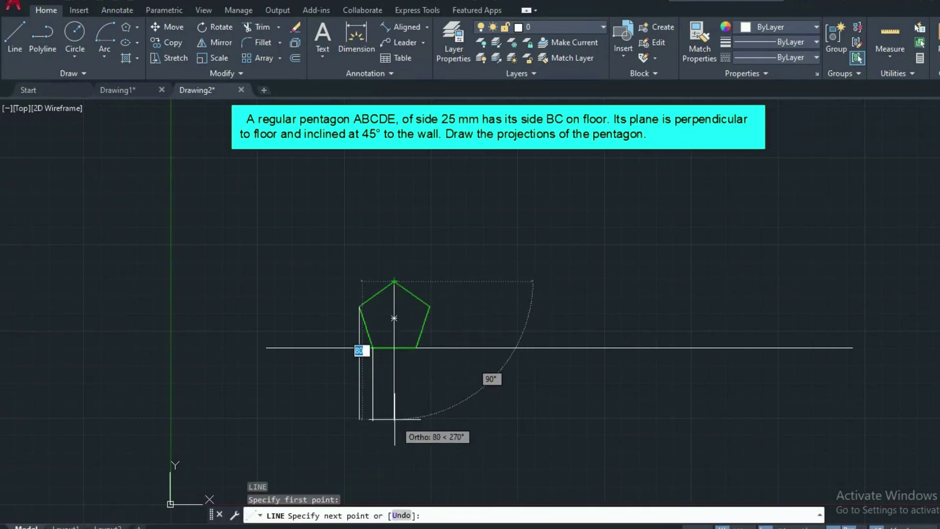
{"action": "left_click", "coordinate": [394, 418]}
{"action": "key", "text": "Return"}
Draw vertical projectors from the pentagon's lower-right corner and, about 66 mm long, from its right vertex, ending near the other projectors' lower ends.
{"action": "key", "text": "Return"}
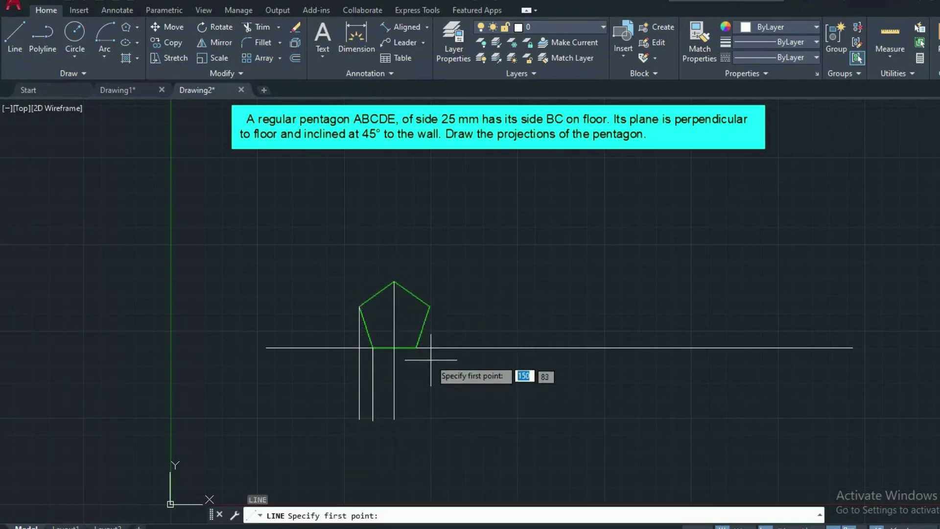
{"action": "left_click", "coordinate": [416, 348]}
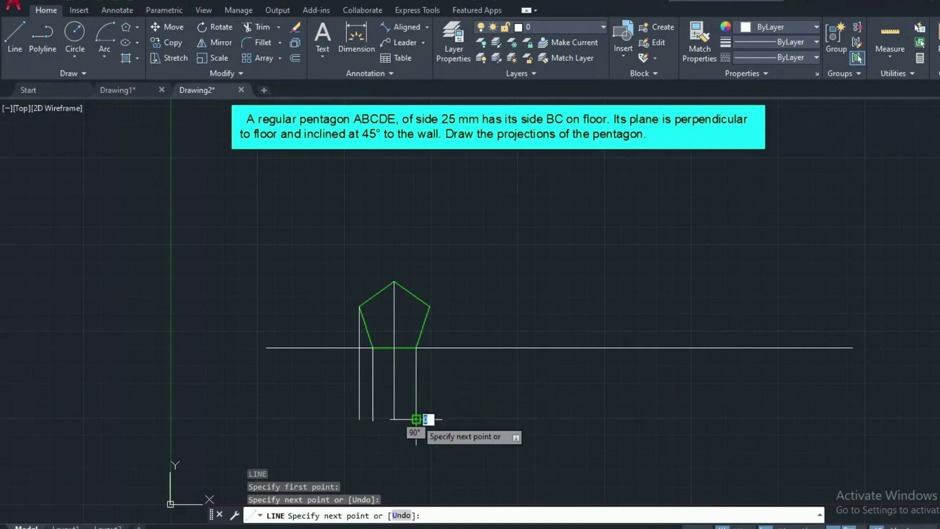
{"action": "left_click", "coordinate": [416, 419]}
{"action": "key", "text": "Return"}
{"action": "key", "text": "Return"}
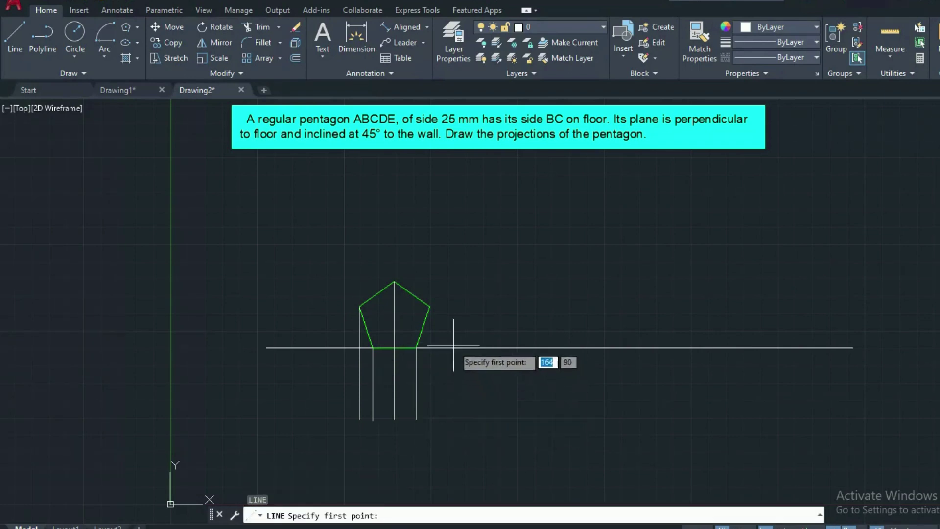
{"action": "left_click", "coordinate": [430, 307]}
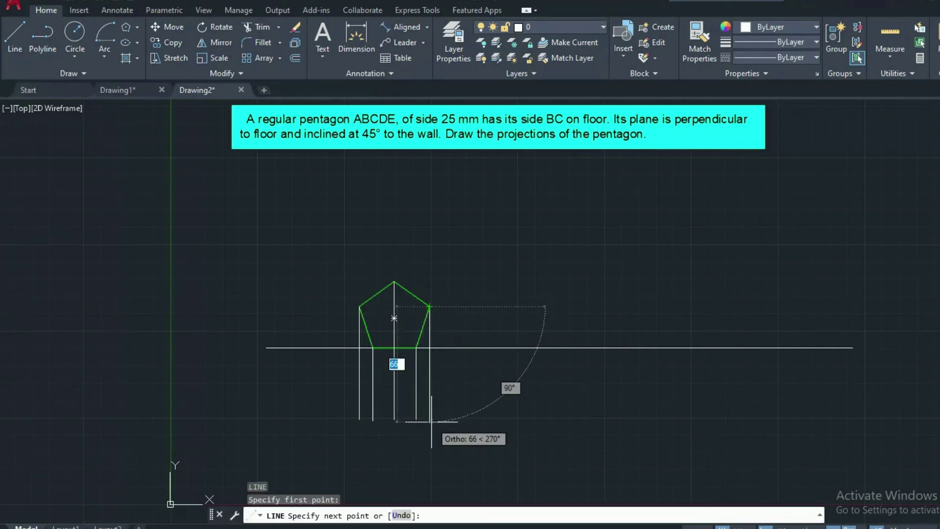
{"action": "left_click", "coordinate": [438, 421]}
{"action": "right_click", "coordinate": [480, 407]}
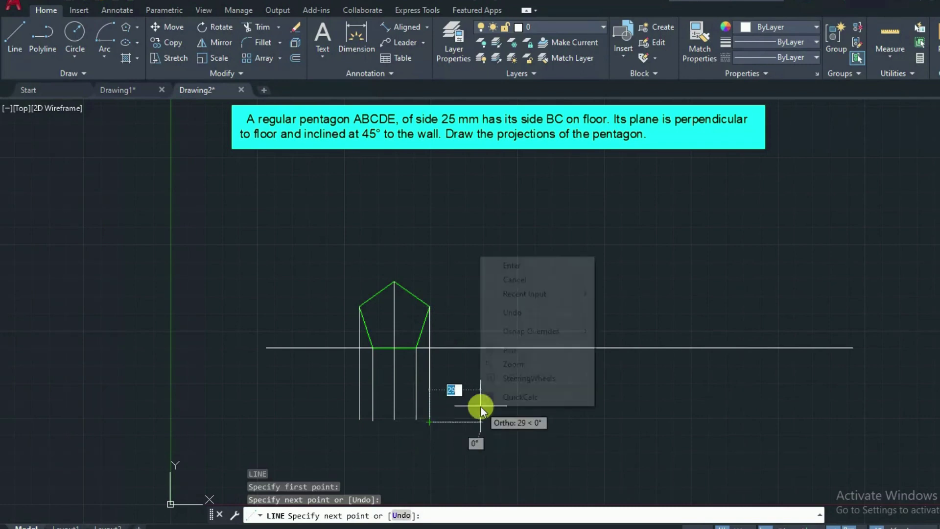
{"action": "left_click", "coordinate": [512, 265]}
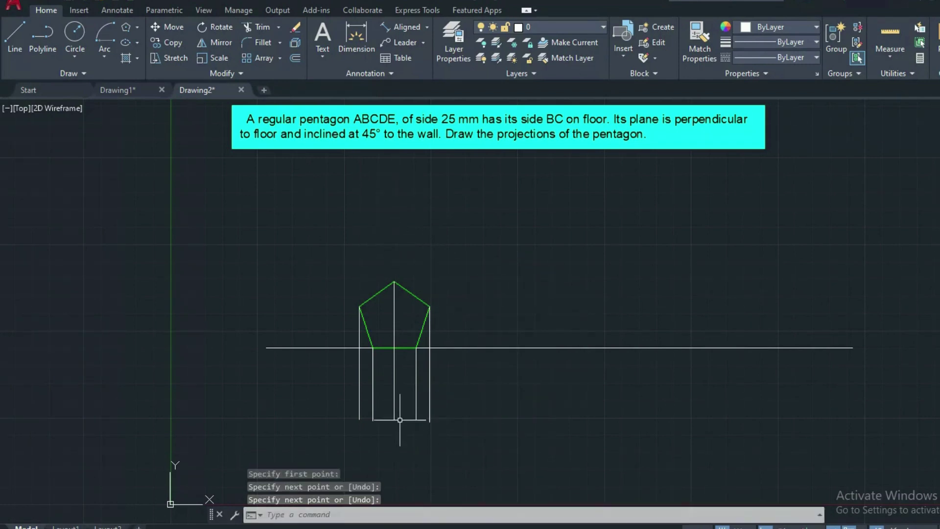
Draw the top view below the reference line as a horizontal line across the five projectors, with a separate segment between each neighbouring pair.
{"action": "left_click", "coordinate": [10, 35]}
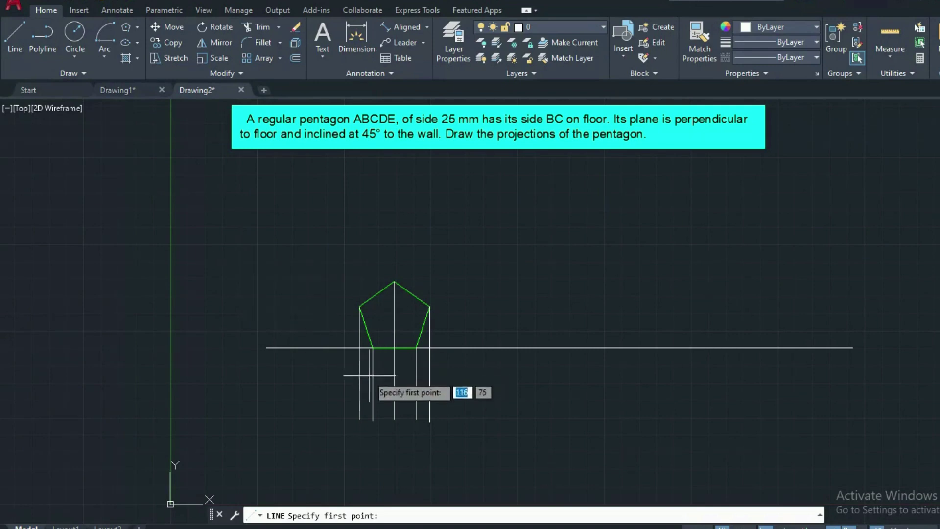
{"action": "left_click", "coordinate": [362, 396]}
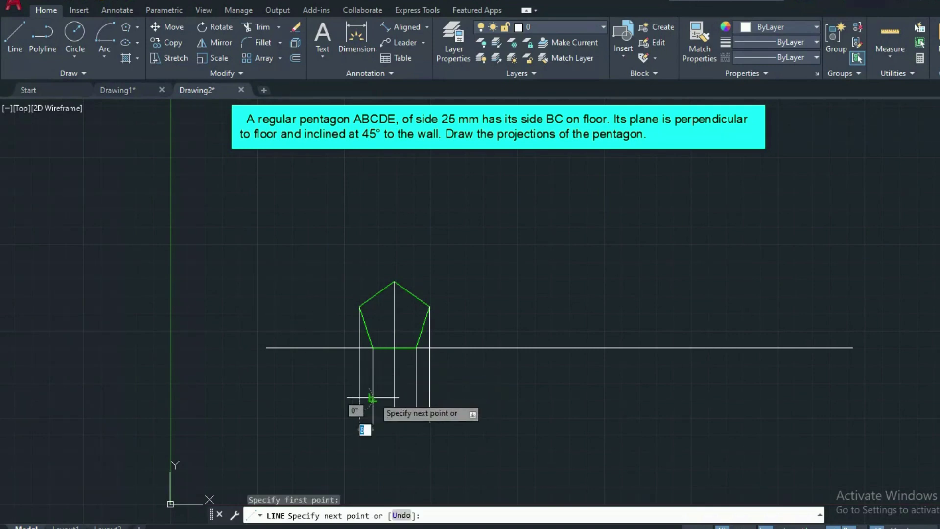
{"action": "left_click", "coordinate": [373, 397]}
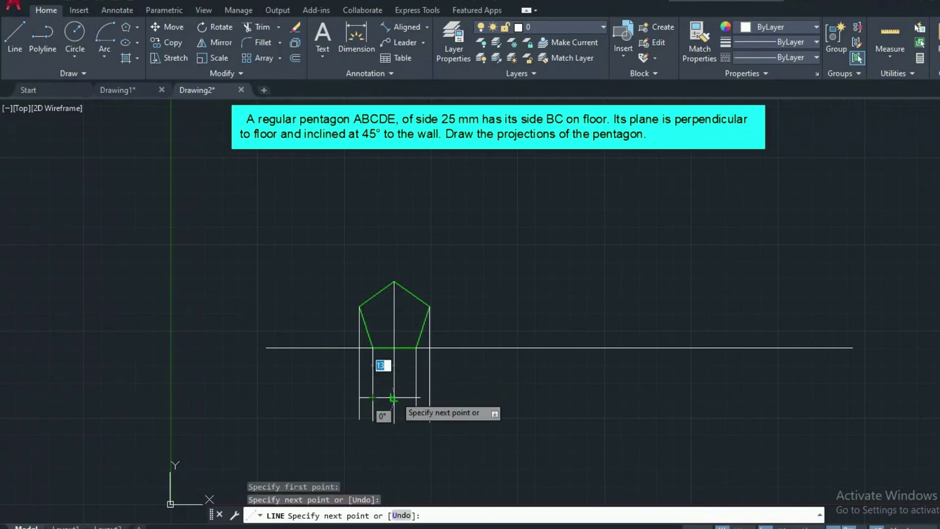
{"action": "left_click", "coordinate": [394, 397]}
{"action": "left_click", "coordinate": [416, 396]}
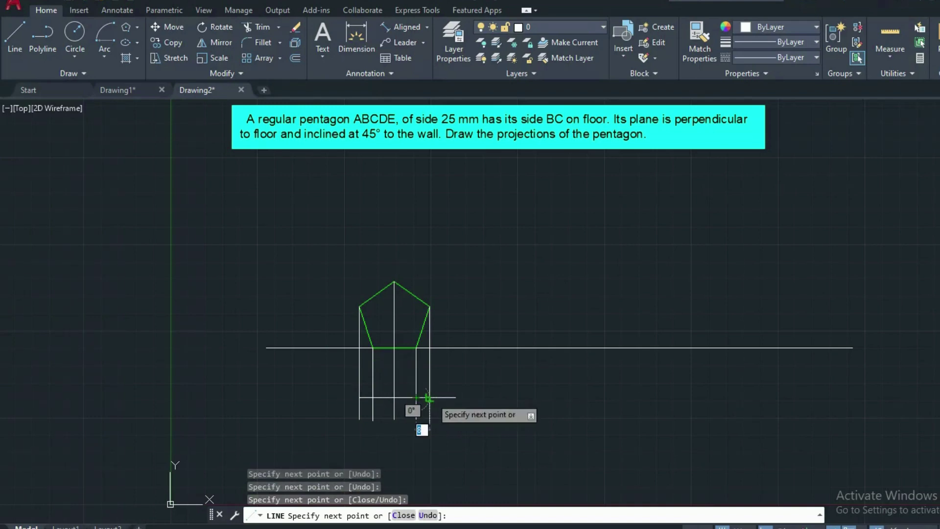
{"action": "left_click", "coordinate": [429, 397]}
{"action": "right_click", "coordinate": [473, 397]}
{"action": "left_click", "coordinate": [489, 240]}
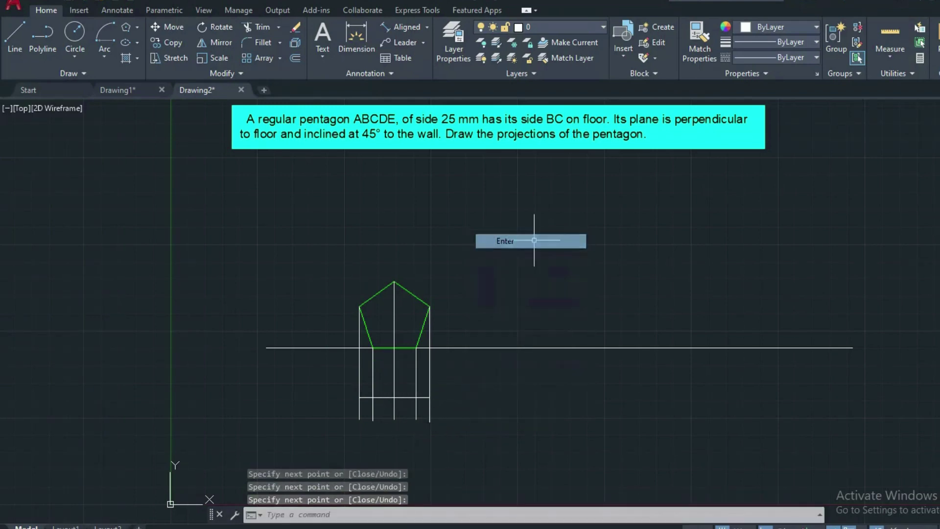
Change the colour of the four top-view line segments to green and clear the selection.
{"action": "left_click", "coordinate": [366, 397]}
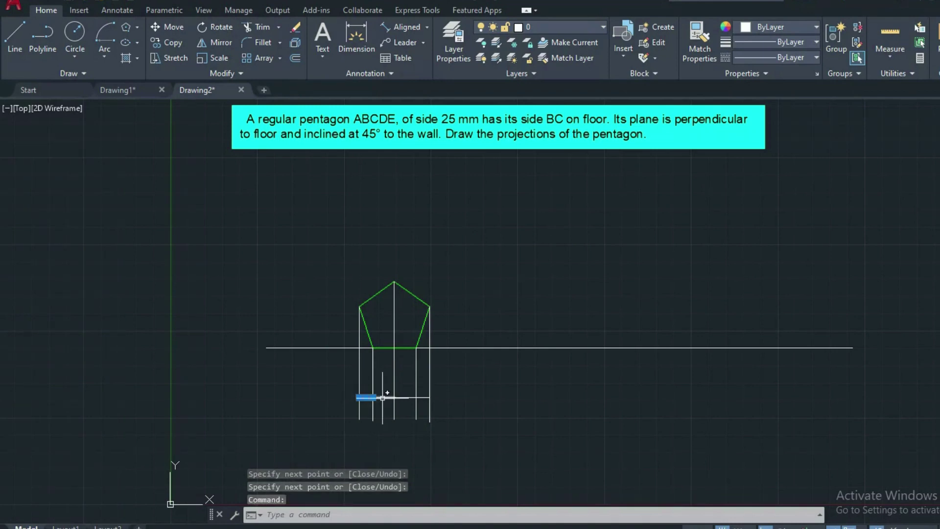
{"action": "left_click", "coordinate": [382, 398]}
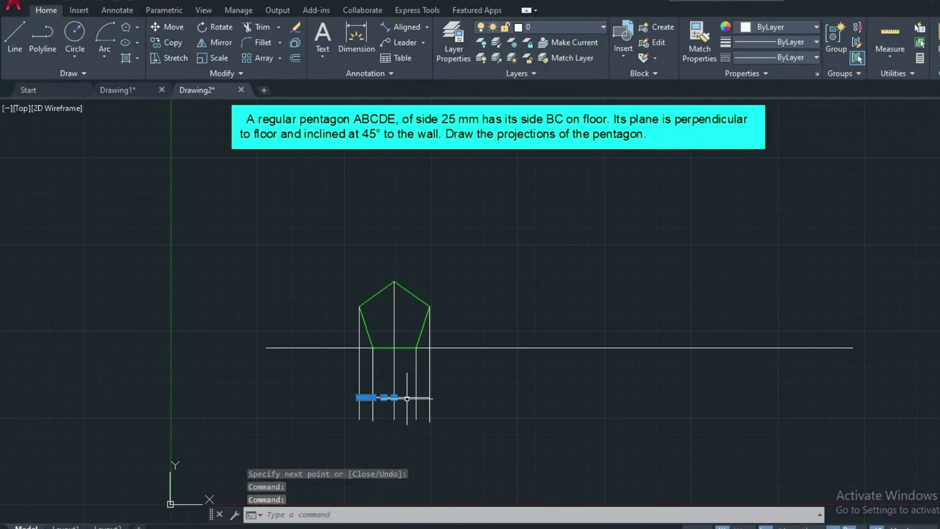
{"action": "left_click", "coordinate": [407, 398]}
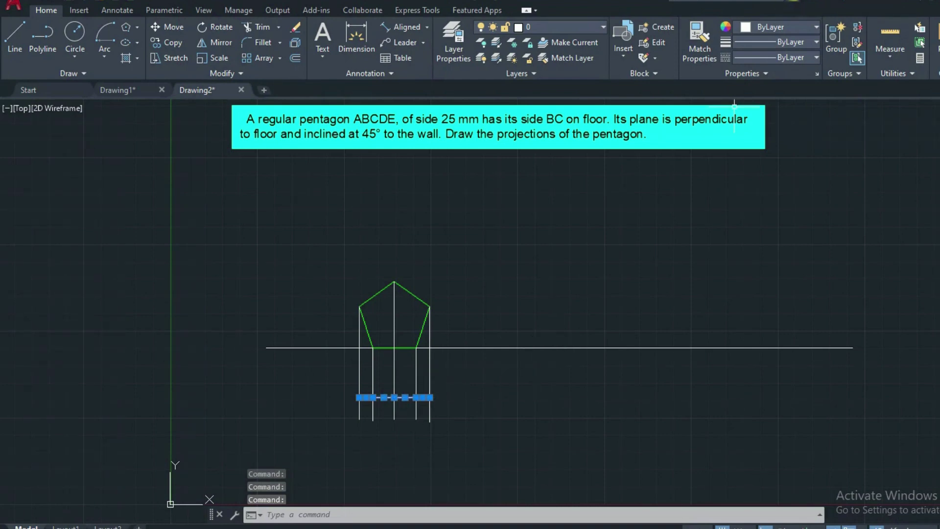
{"action": "left_click", "coordinate": [758, 30]}
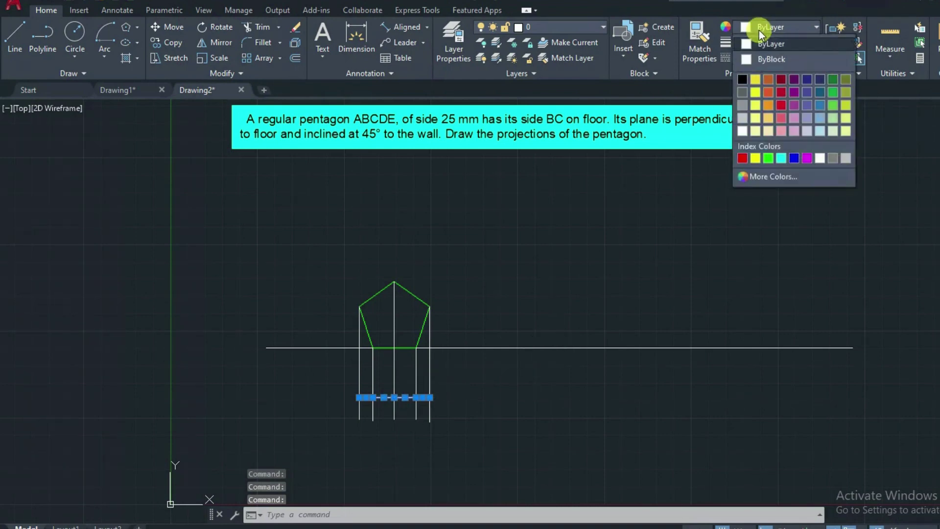
{"action": "left_click", "coordinate": [767, 159]}
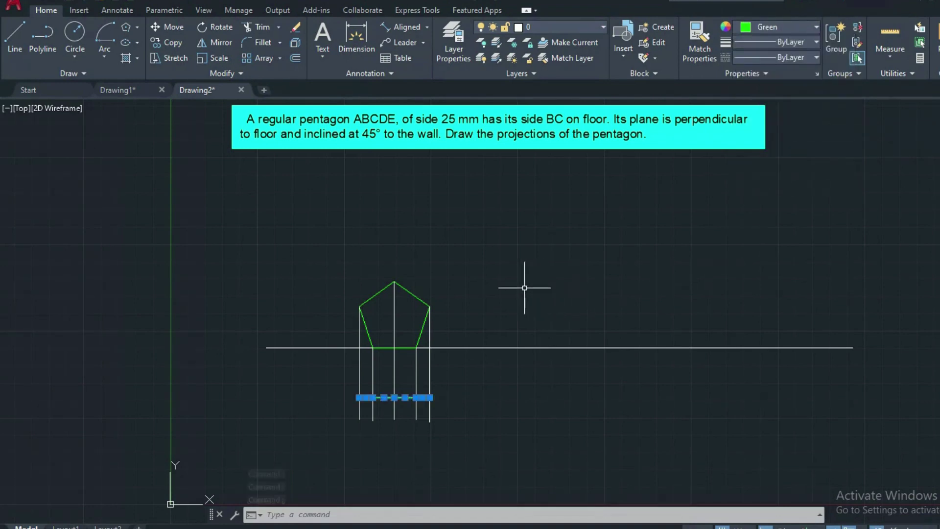
{"action": "key", "text": "Escape"}
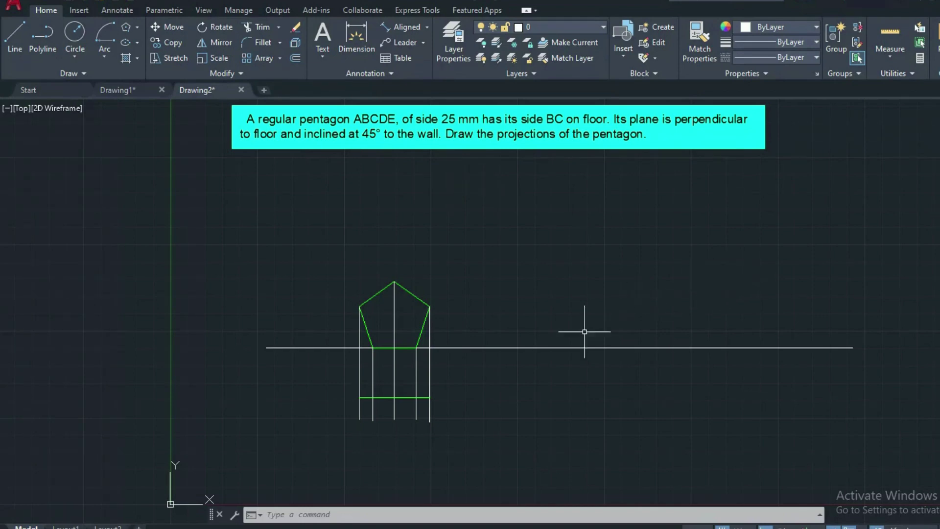
Copy the four green top-view segments and paste them below the reference line, to the right of the first view at about the same level.
{"action": "left_click", "coordinate": [377, 397]}
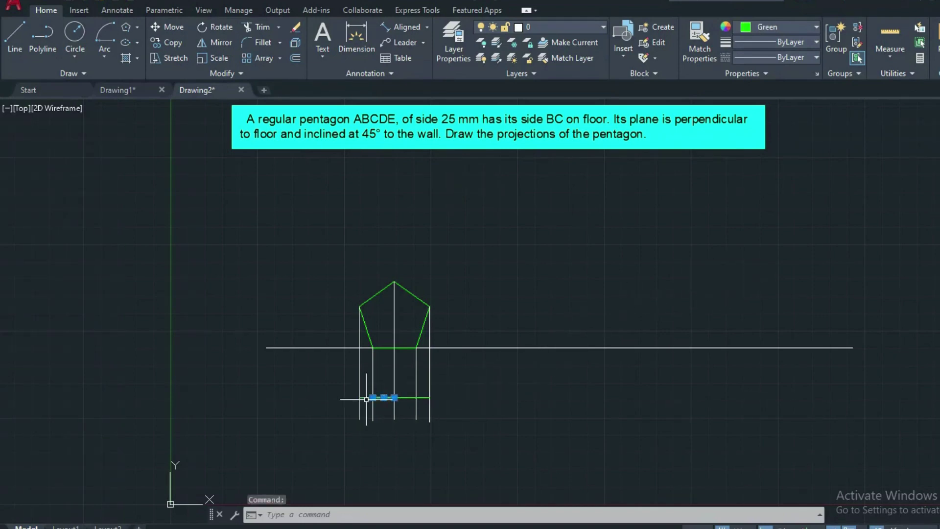
{"action": "left_click", "coordinate": [362, 397]}
{"action": "left_click", "coordinate": [406, 397]}
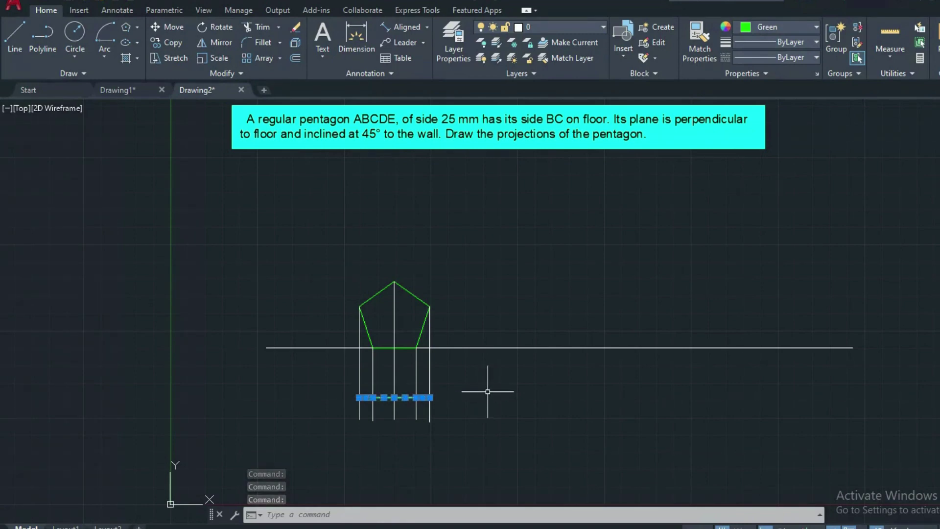
{"action": "key", "text": "ctrl+c"}
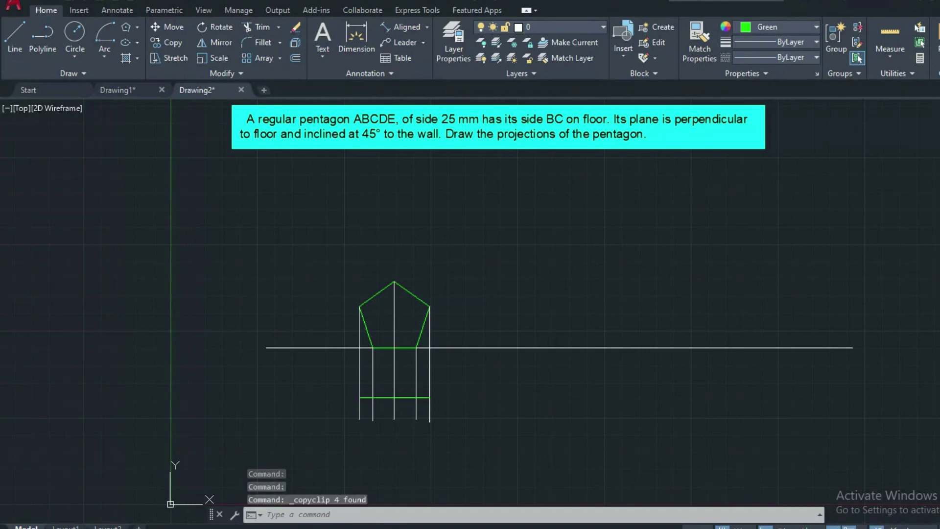
{"action": "key", "text": "ctrl+v"}
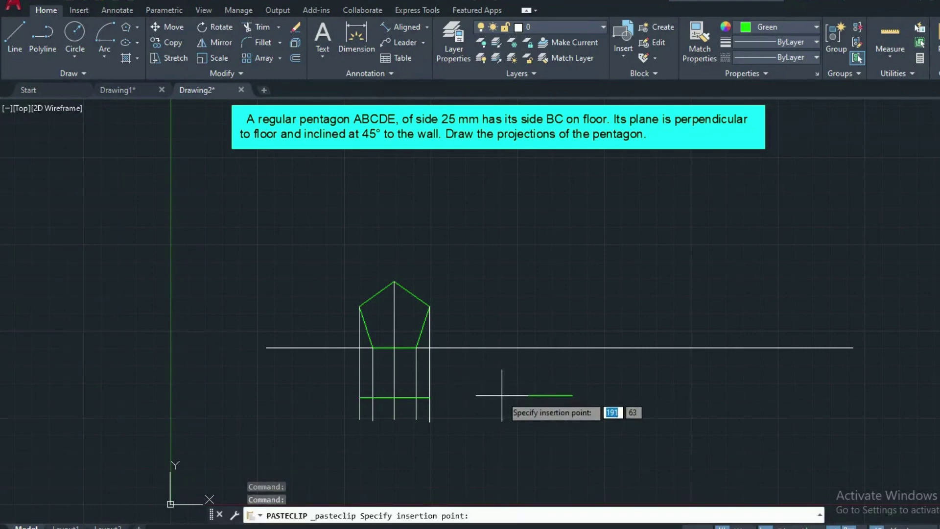
{"action": "left_click", "coordinate": [502, 395]}
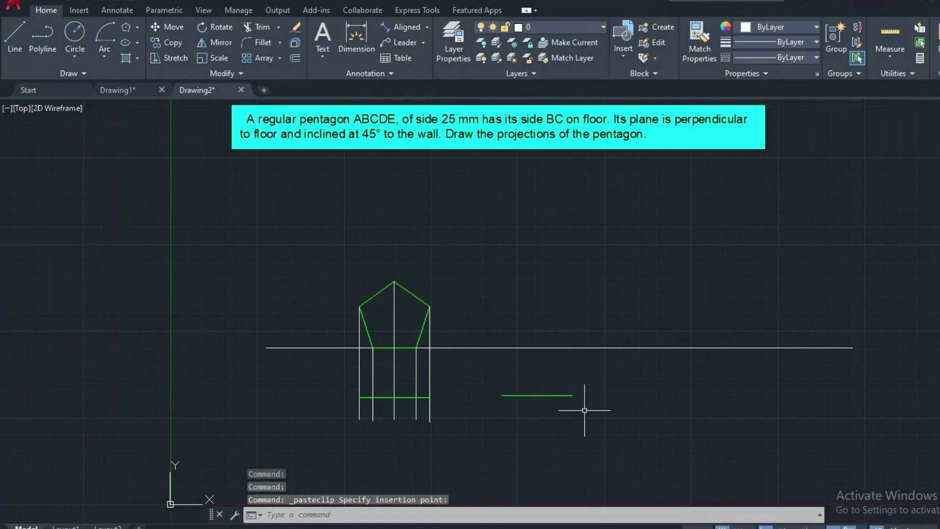
Rotate the pasted top-view line 45° about its right end, with Ortho turned off.
{"action": "mouse_move", "coordinate": [584, 410]}
{"action": "left_mouse_down"}
{"action": "mouse_move", "coordinate": [610, 386]}
{"action": "mouse_move", "coordinate": [504, 377]}
{"action": "mouse_move", "coordinate": [487, 394]}
{"action": "left_mouse_up"}
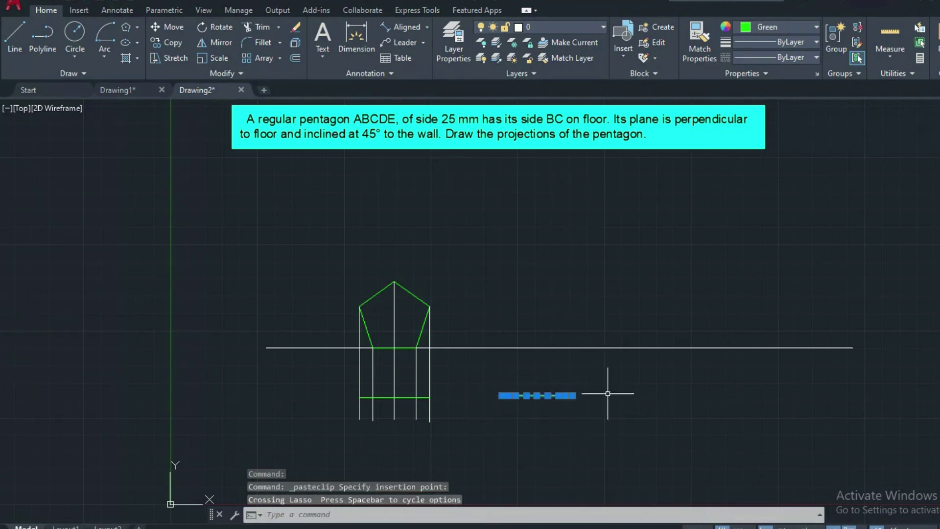
{"action": "right_click", "coordinate": [577, 393]}
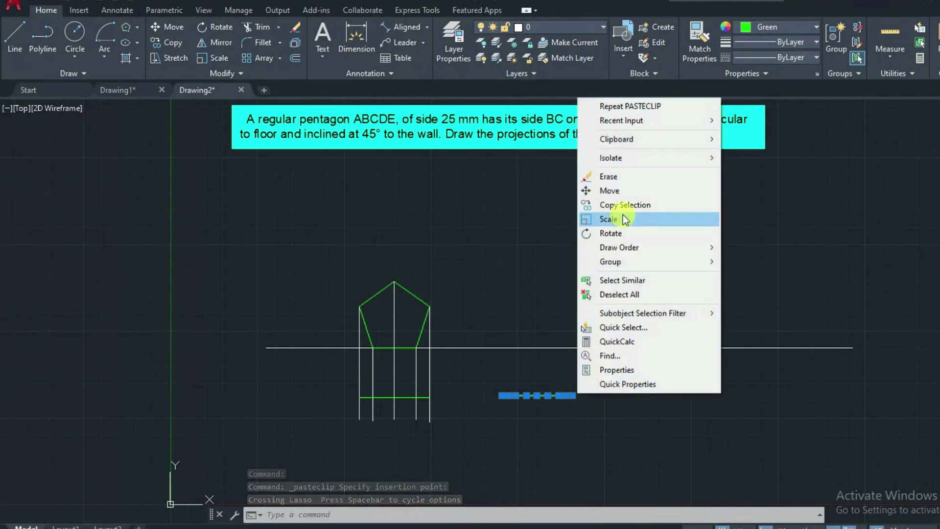
{"action": "left_click", "coordinate": [212, 29]}
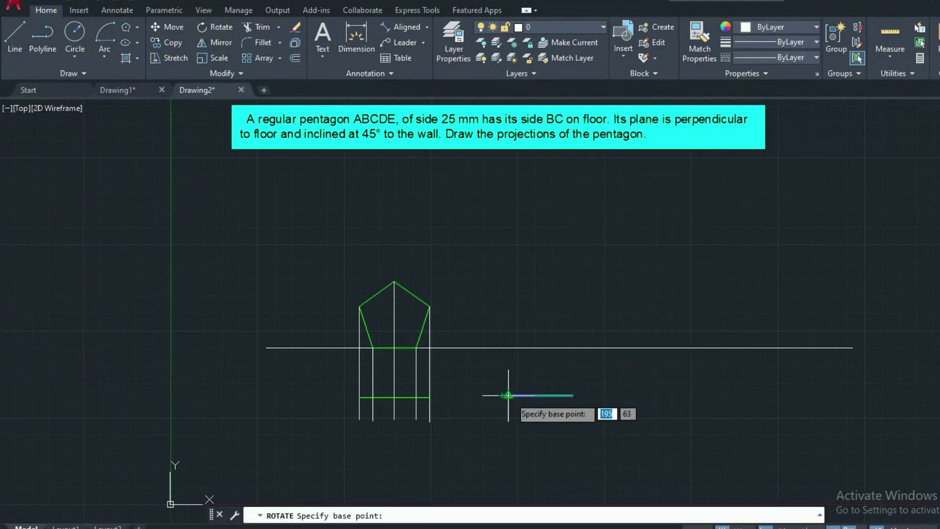
{"action": "left_click", "coordinate": [572, 395]}
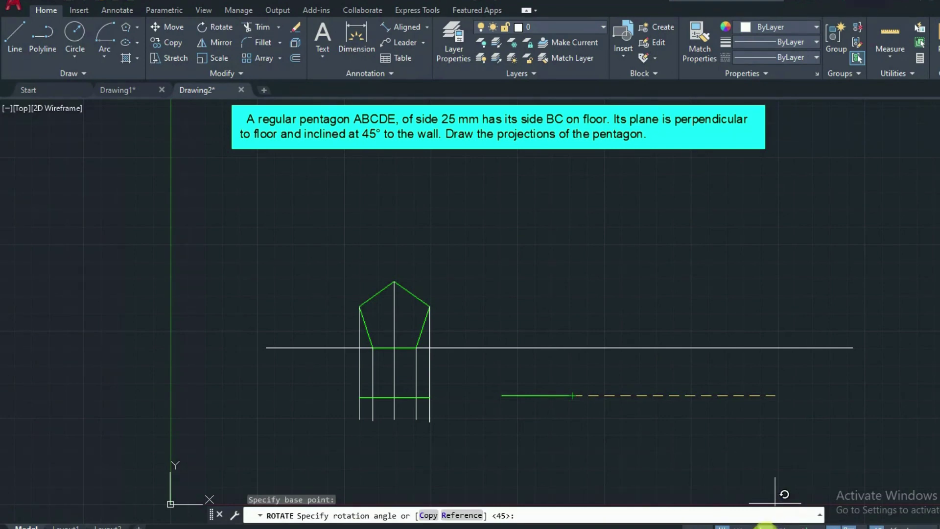
{"action": "left_click", "coordinate": [765, 526]}
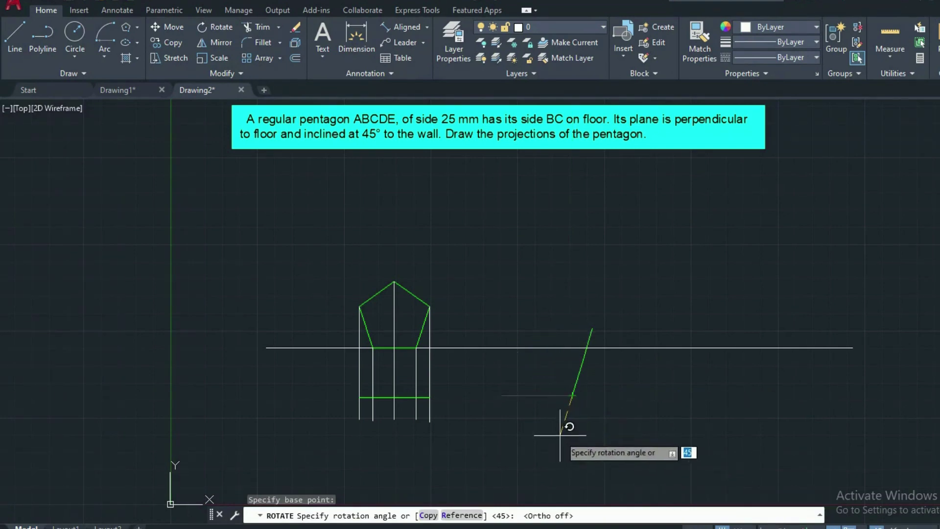
{"action": "type", "text": "45"}
{"action": "key", "text": "Return"}
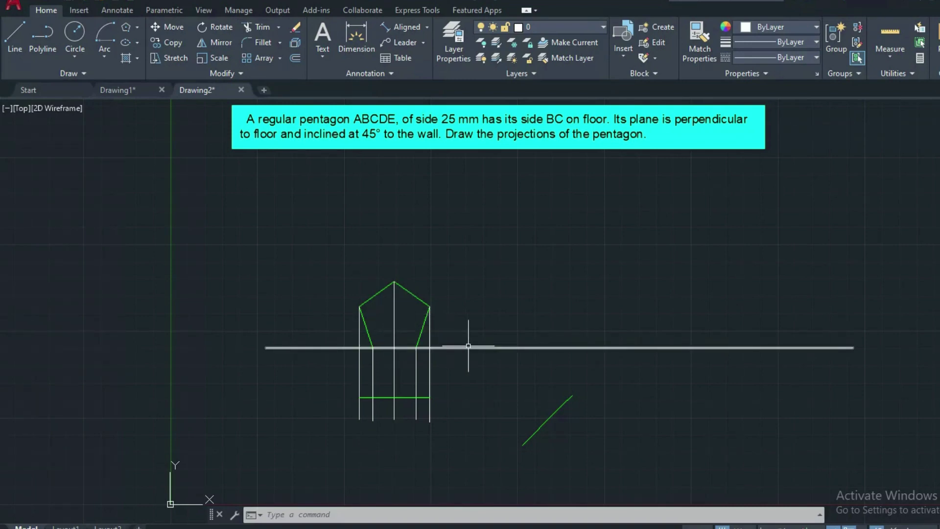
Draw a vertical projector about 100 mm long from the inclined line's lower-left end up past the reference line.
{"action": "left_click", "coordinate": [16, 36]}
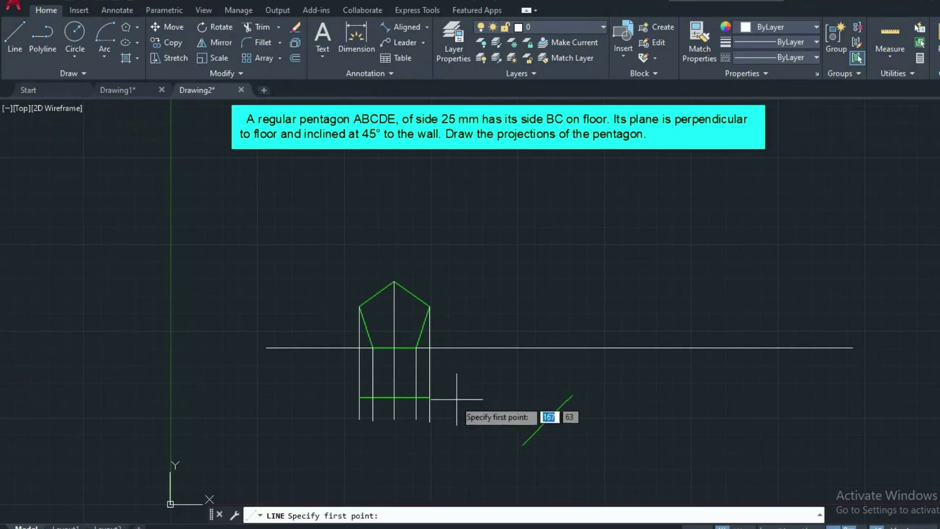
{"action": "left_click", "coordinate": [521, 444]}
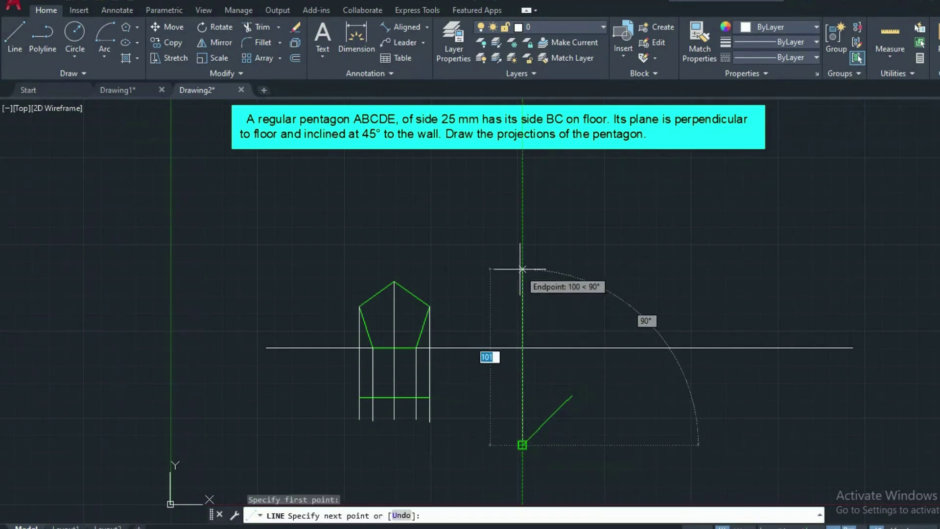
{"action": "left_click", "coordinate": [521, 269]}
{"action": "right_click", "coordinate": [599, 281]}
{"action": "left_click", "coordinate": [607, 288]}
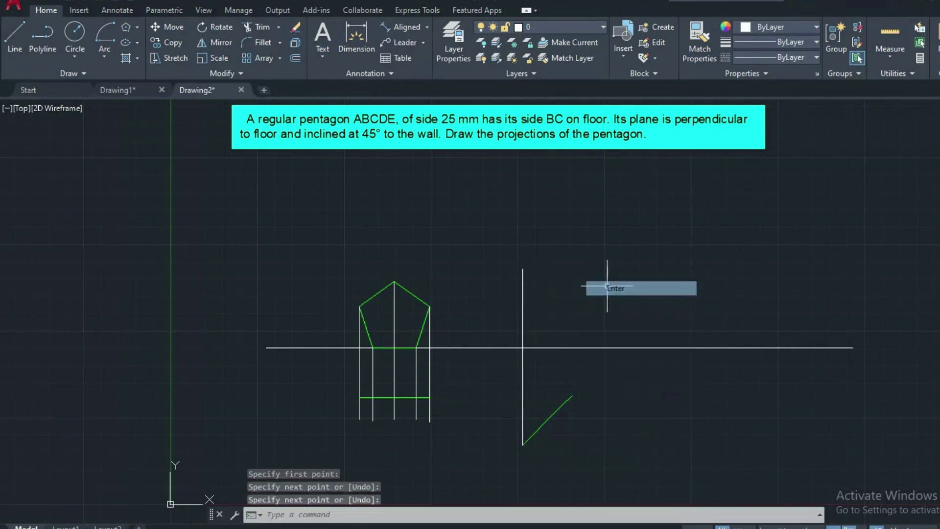
Draw vertical projectors upward from the inclined line's second division point and, about 93 mm long, from its midpoint.
{"action": "key", "text": "Return"}
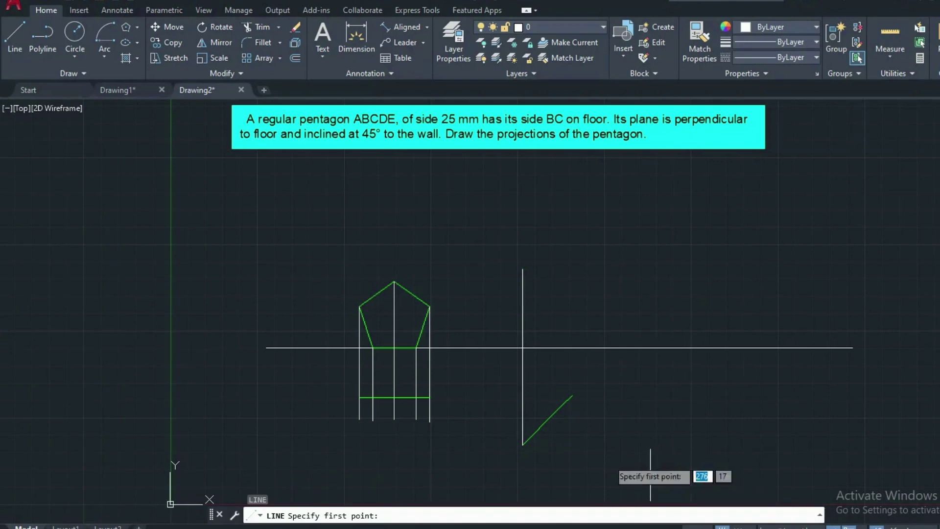
{"action": "left_click", "coordinate": [531, 435]}
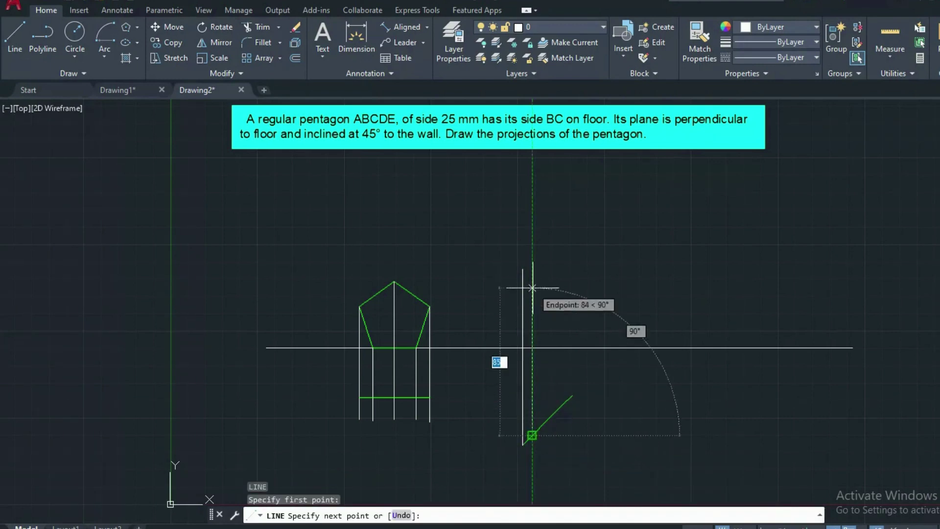
{"action": "left_click", "coordinate": [553, 272]}
{"action": "key", "text": "Return"}
{"action": "key", "text": "Return"}
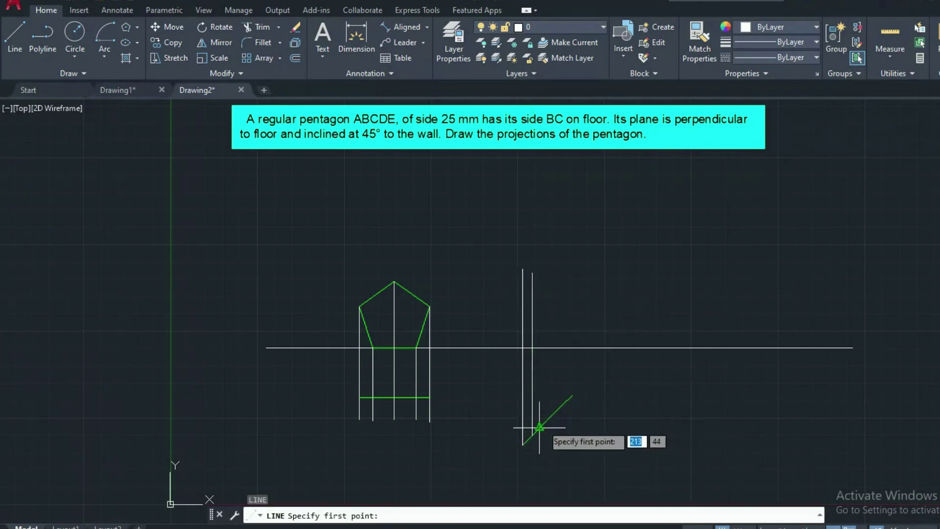
{"action": "left_click", "coordinate": [547, 420]}
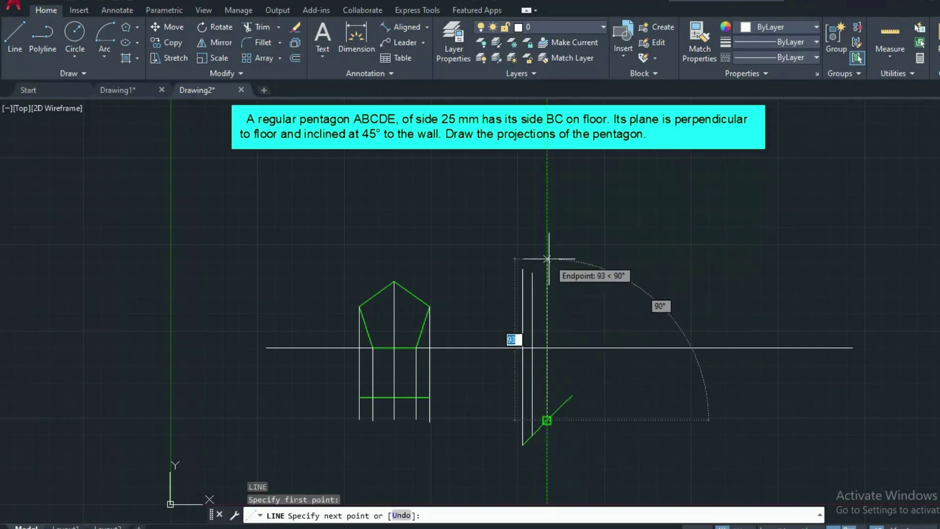
{"action": "left_click", "coordinate": [547, 259]}
{"action": "key", "text": "Return"}
Draw vertical projectors from the inclined line's upper-right end and its fourth division point up past the reference line.
{"action": "key", "text": "Return"}
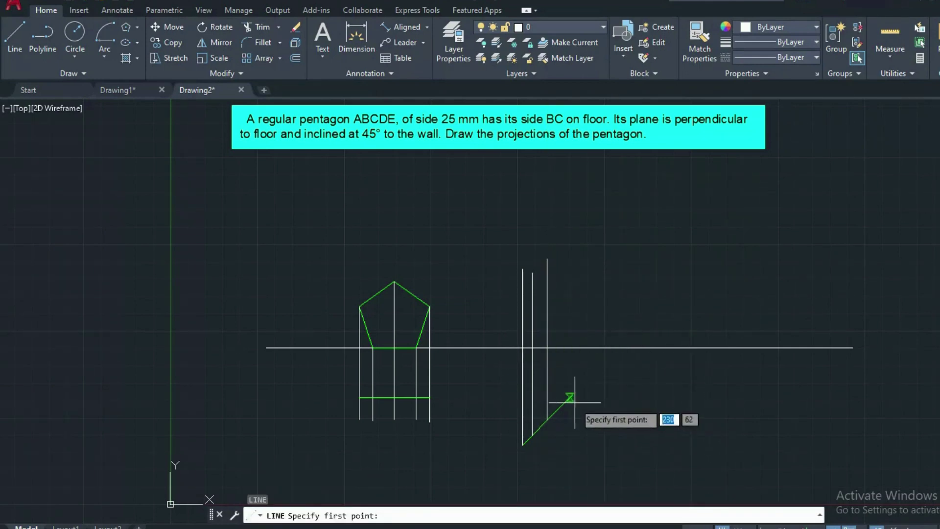
{"action": "left_click", "coordinate": [572, 395]}
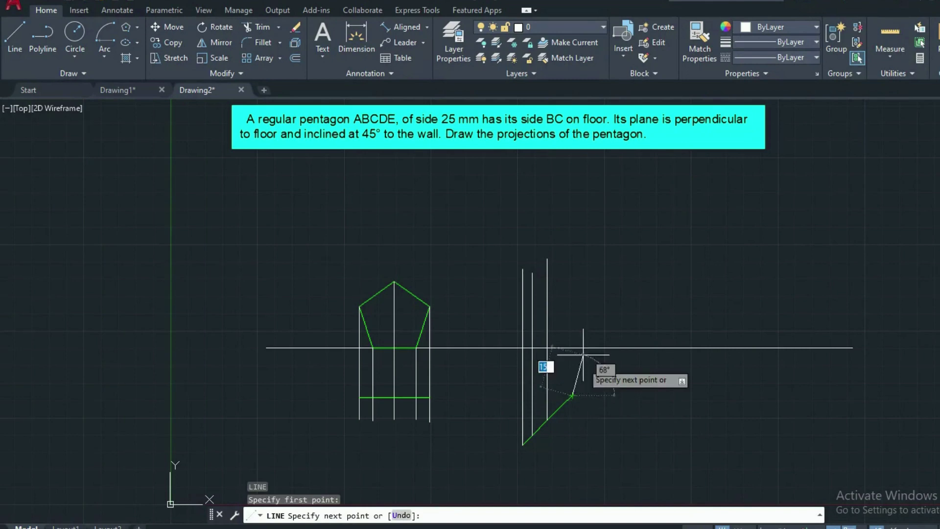
{"action": "left_click", "coordinate": [572, 252]}
{"action": "key", "text": "Return"}
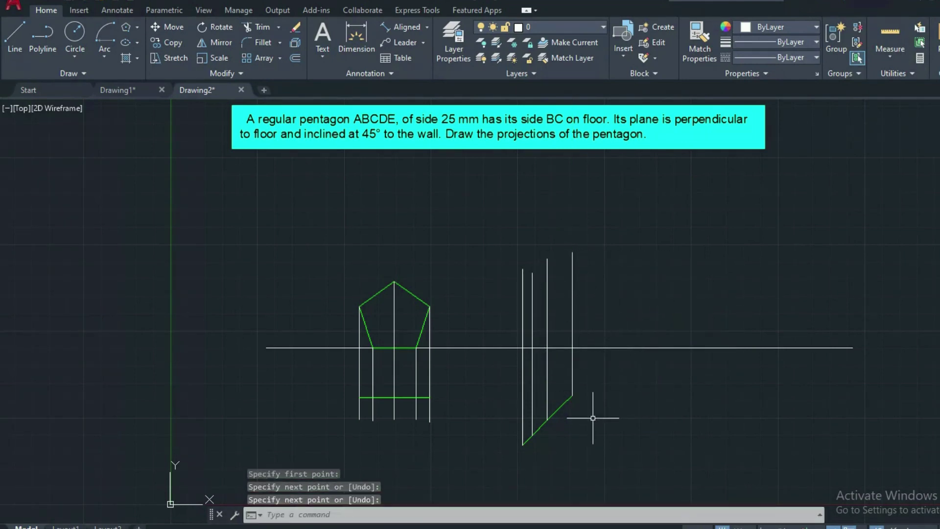
{"action": "key", "text": "Return"}
{"action": "left_click", "coordinate": [562, 405]}
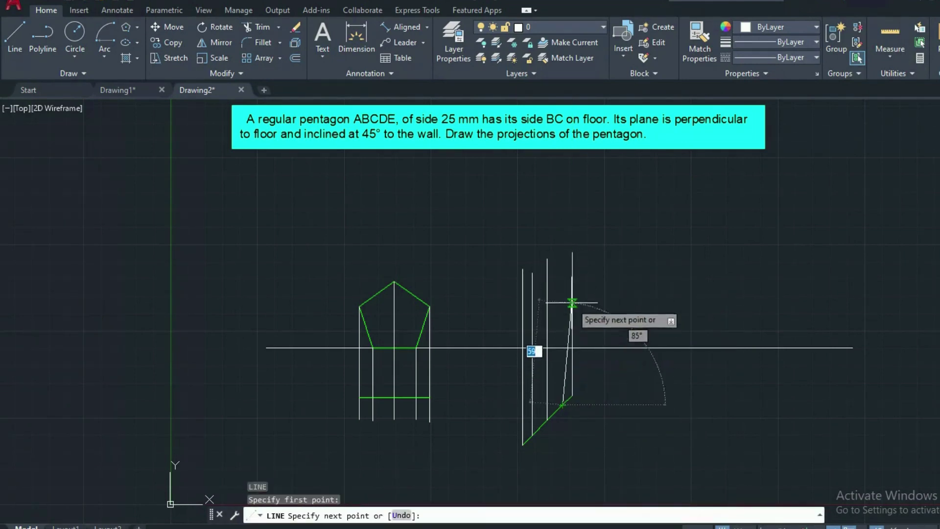
{"action": "left_click", "coordinate": [562, 264]}
{"action": "right_click", "coordinate": [561, 265]}
{"action": "left_click", "coordinate": [572, 275]}
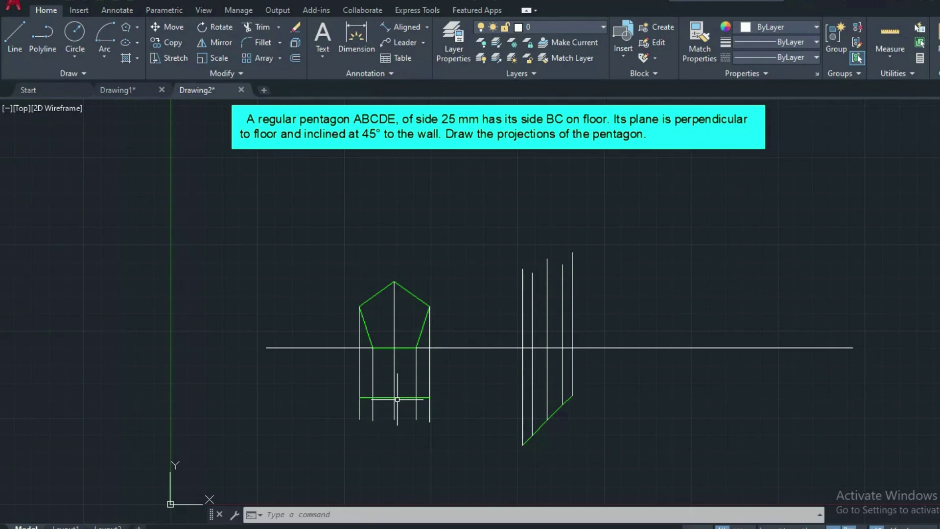
{"action": "left_click", "coordinate": [433, 397]}
{"action": "key", "text": "Return"}
{"action": "left_click", "coordinate": [521, 433]}
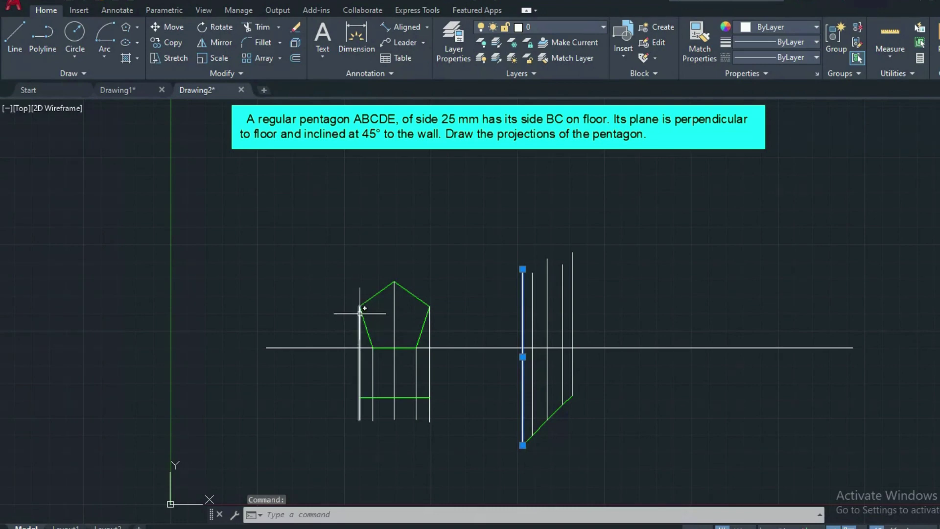
Draw a horizontal projector from the front-view pentagon's left vertex across and past all the vertical projectors above the inclined line.
{"action": "left_click", "coordinate": [14, 44]}
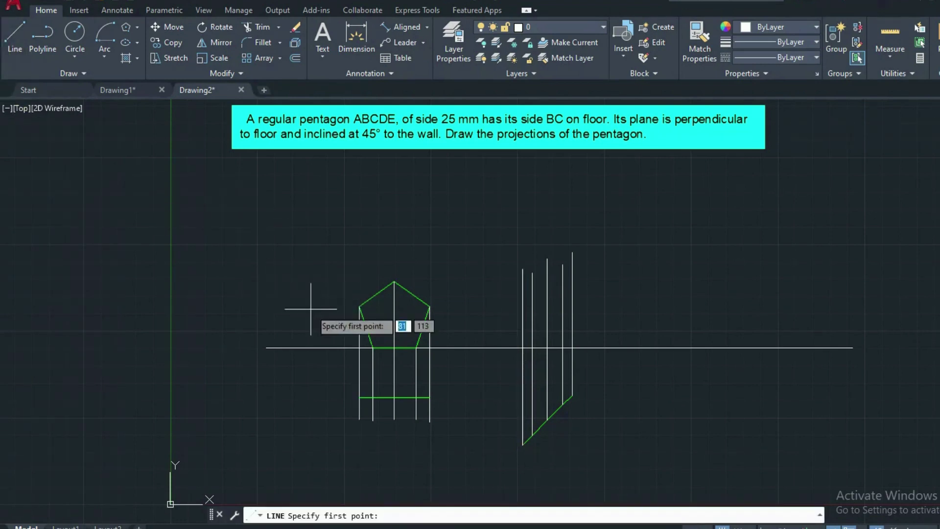
{"action": "left_click", "coordinate": [359, 307]}
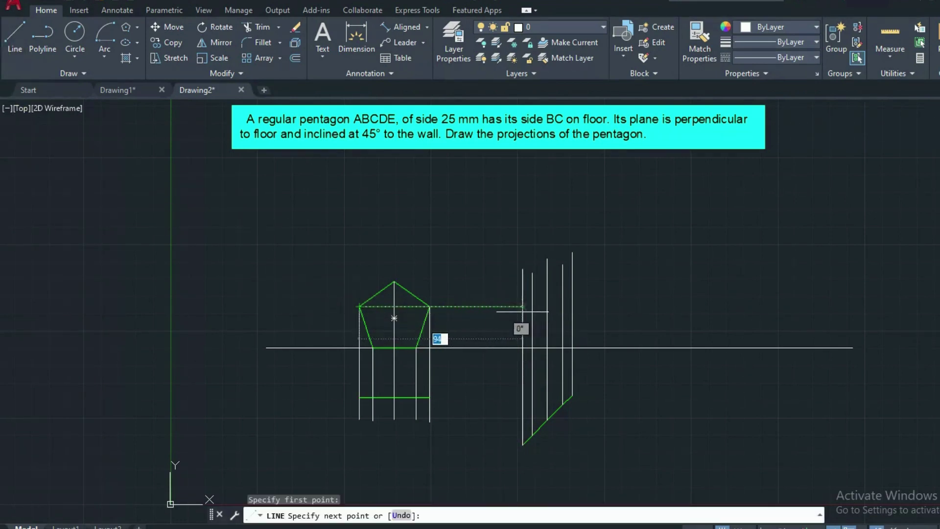
{"action": "right_click", "coordinate": [619, 307]}
{"action": "left_click", "coordinate": [646, 313]}
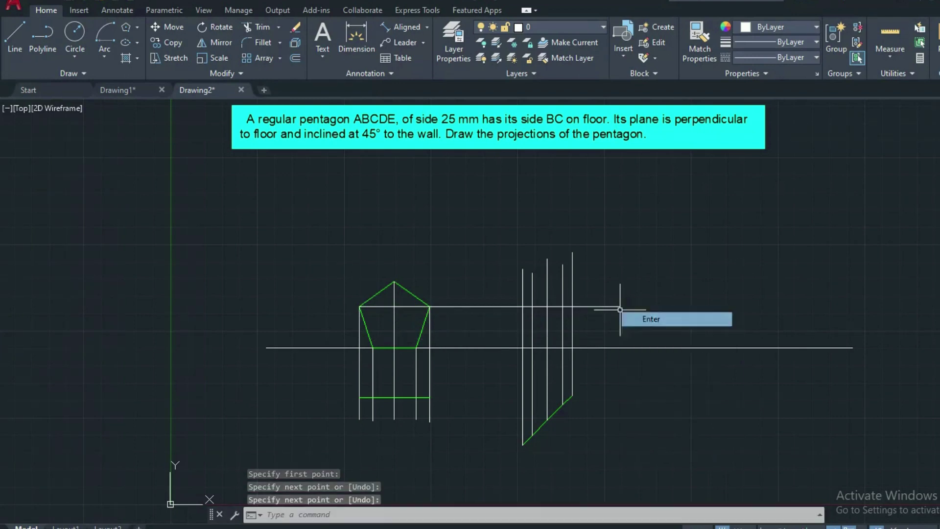
{"action": "left_click", "coordinate": [524, 365]}
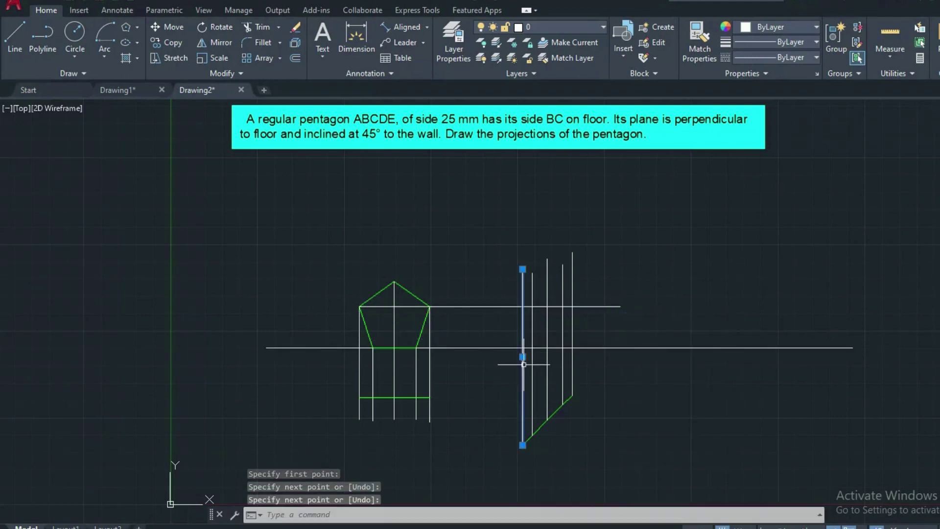
{"action": "left_click", "coordinate": [501, 307]}
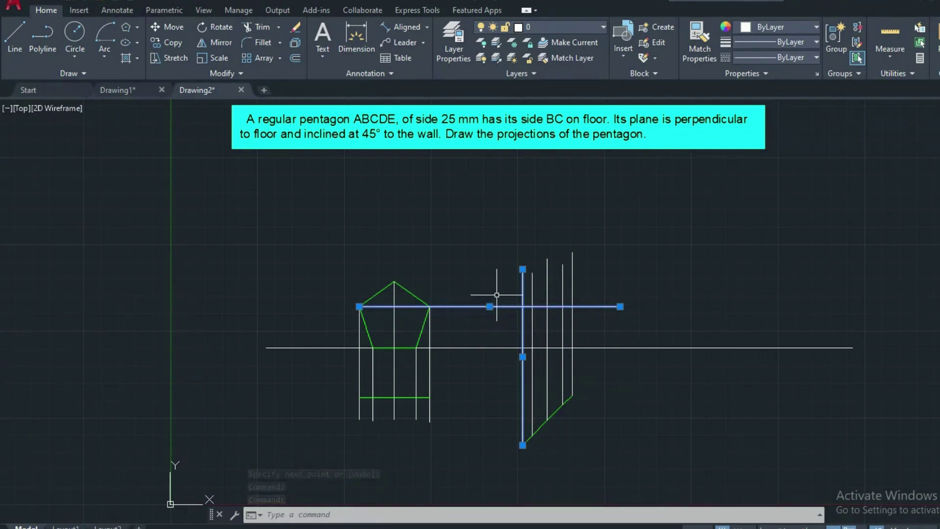
{"action": "key", "text": "Escape"}
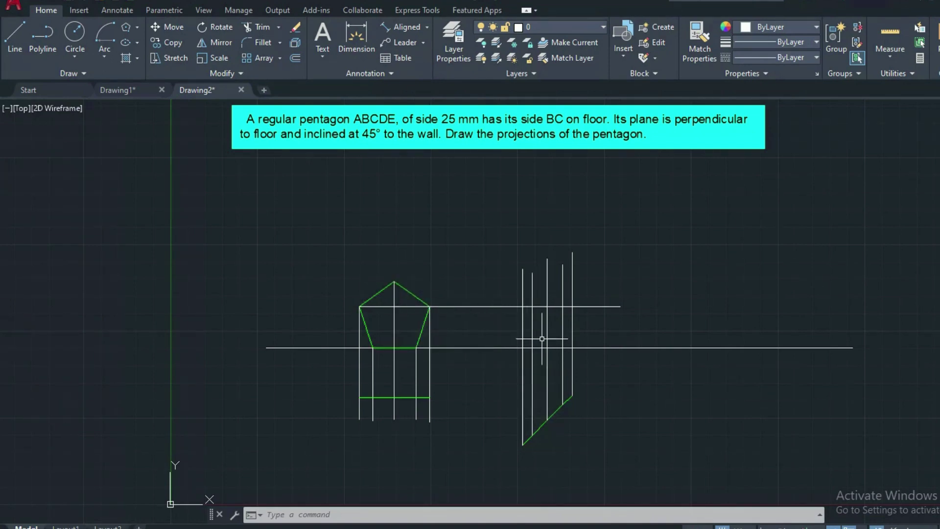
Draw a horizontal projector about 88 mm long from the pentagon's apex to the vertical projector of the inclined line's midpoint.
{"action": "left_click", "coordinate": [15, 34]}
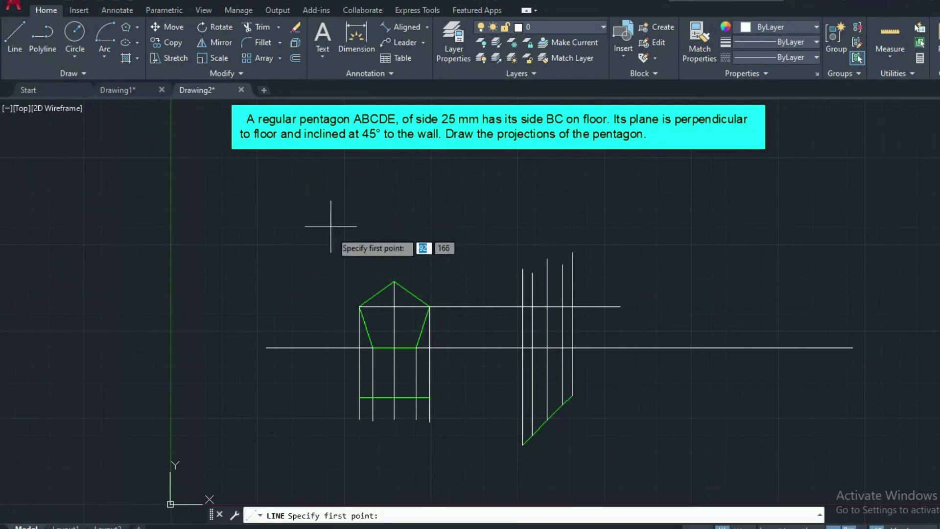
{"action": "left_click", "coordinate": [394, 281]}
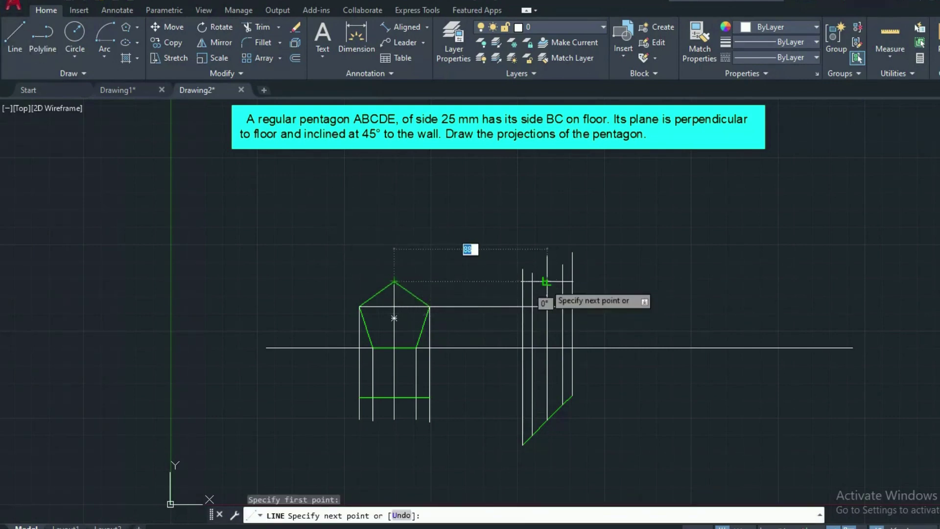
{"action": "left_click", "coordinate": [566, 283]}
{"action": "right_click", "coordinate": [642, 258]}
{"action": "left_click", "coordinate": [656, 268]}
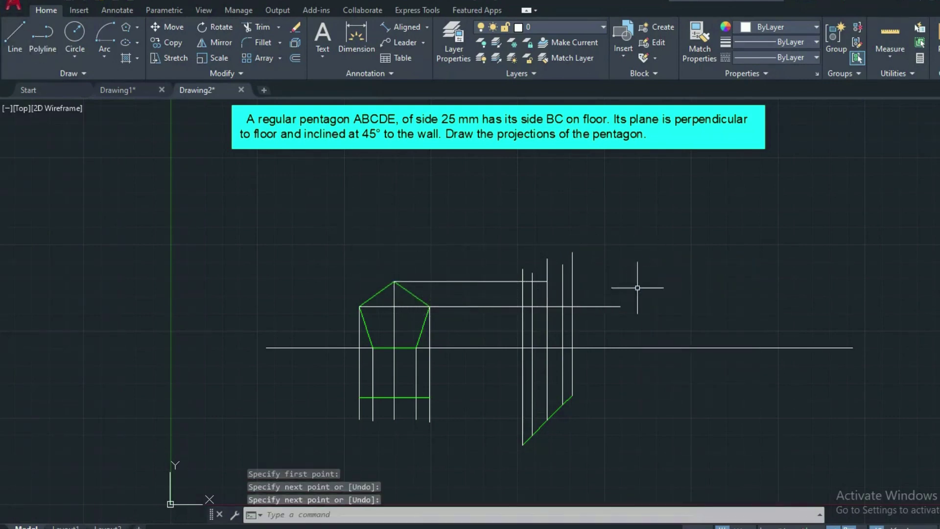
Draw the five-sided final front view by joining the matching projector intersections with lines, with its base on the reference line.
{"action": "left_click", "coordinate": [14, 37]}
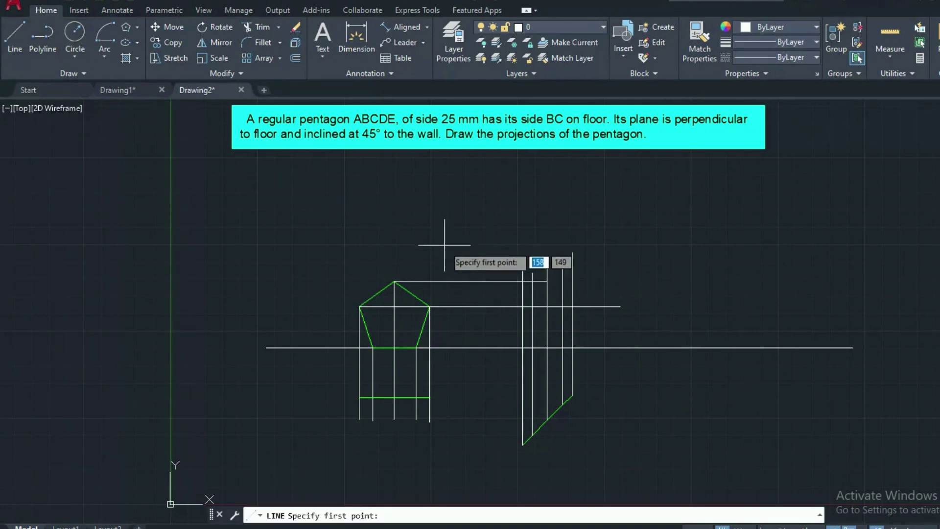
{"action": "left_click", "coordinate": [522, 306]}
{"action": "left_click", "coordinate": [532, 347]}
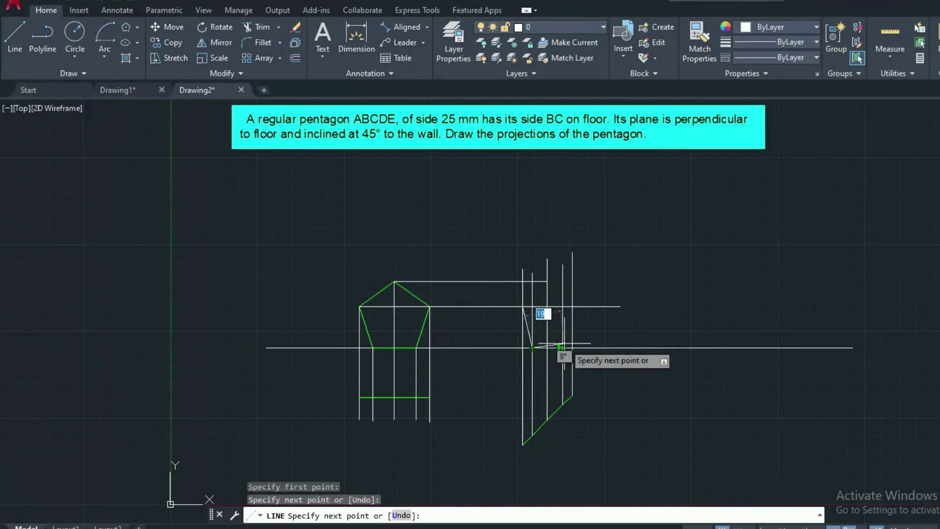
{"action": "scroll", "coordinate": [559, 348], "scroll_direction": "up", "scroll_amount": 4}
{"action": "left_click", "coordinate": [567, 351]}
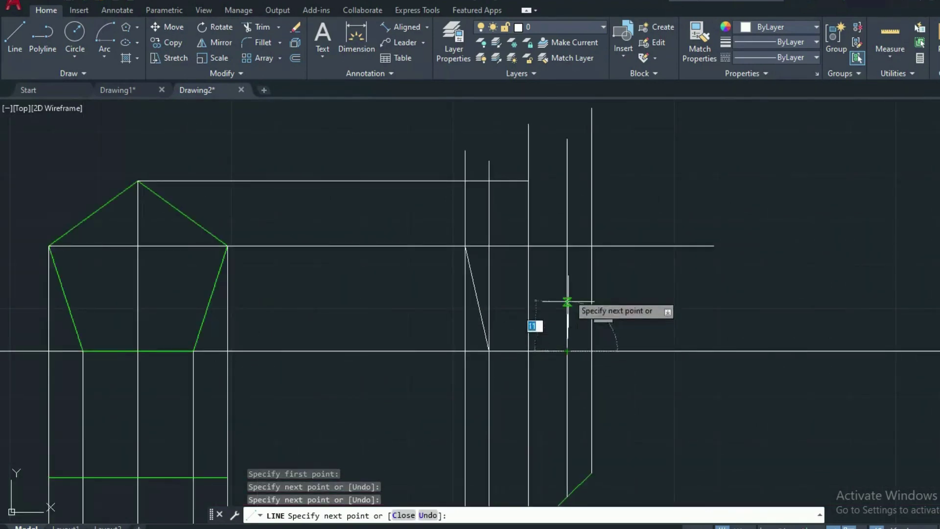
{"action": "left_click", "coordinate": [591, 246]}
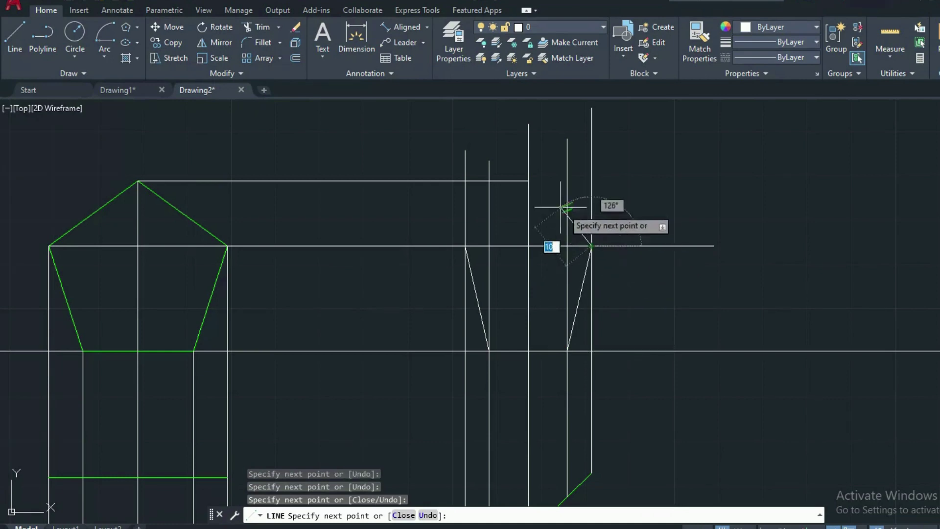
{"action": "left_click", "coordinate": [528, 181]}
{"action": "left_click", "coordinate": [465, 245]}
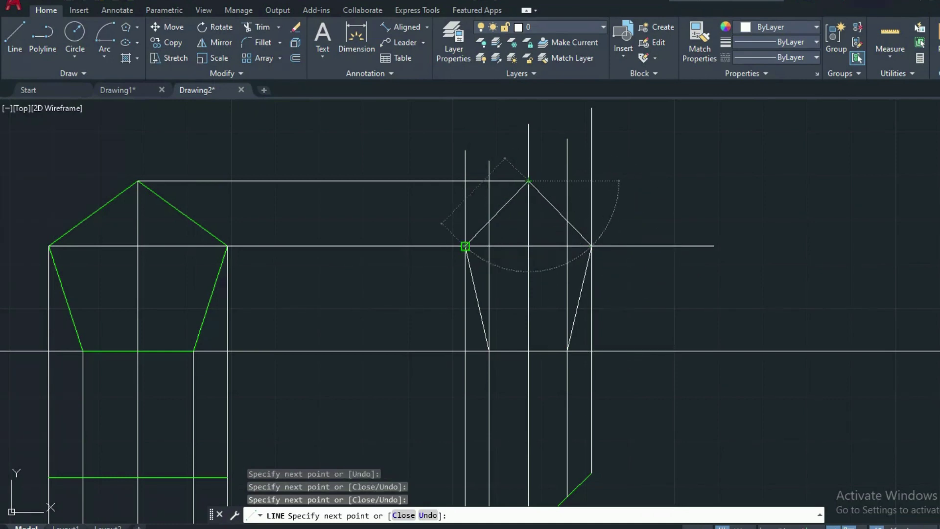
{"action": "right_click", "coordinate": [397, 293]}
{"action": "left_click", "coordinate": [437, 307]}
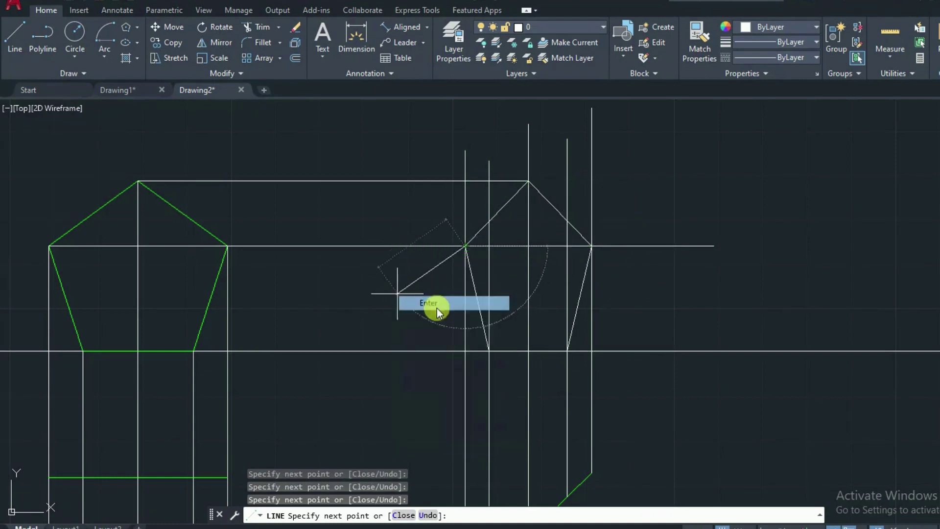
Change the color of the five edges of the new front-view pentagon to Green.
{"action": "left_click", "coordinate": [545, 200]}
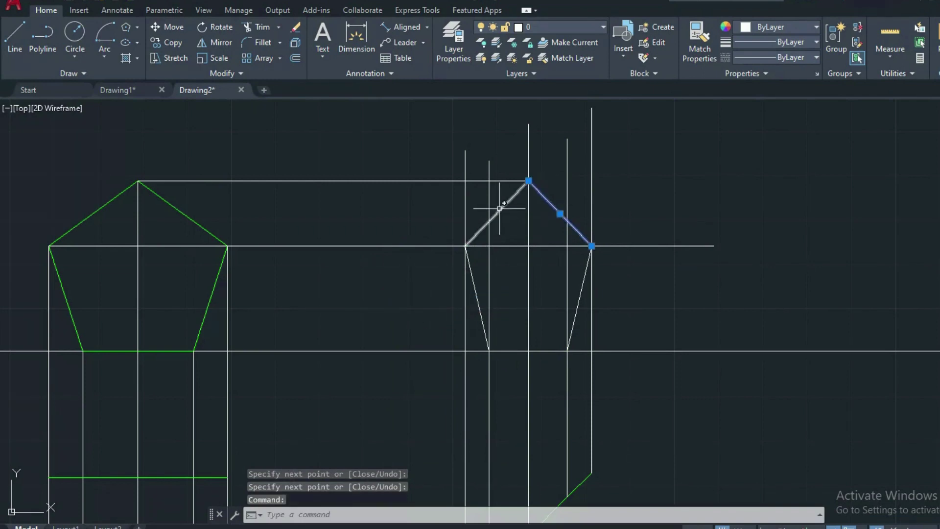
{"action": "left_click", "coordinate": [500, 209]}
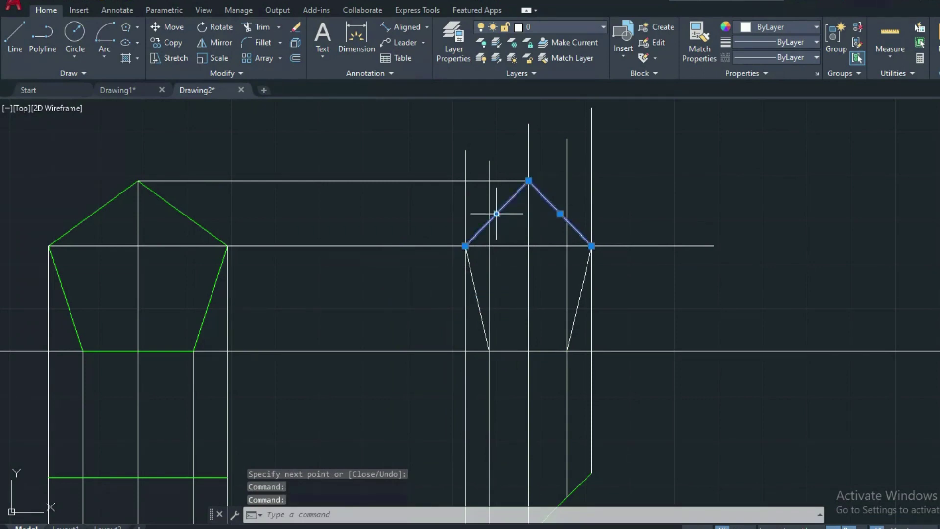
{"action": "left_click", "coordinate": [470, 267]}
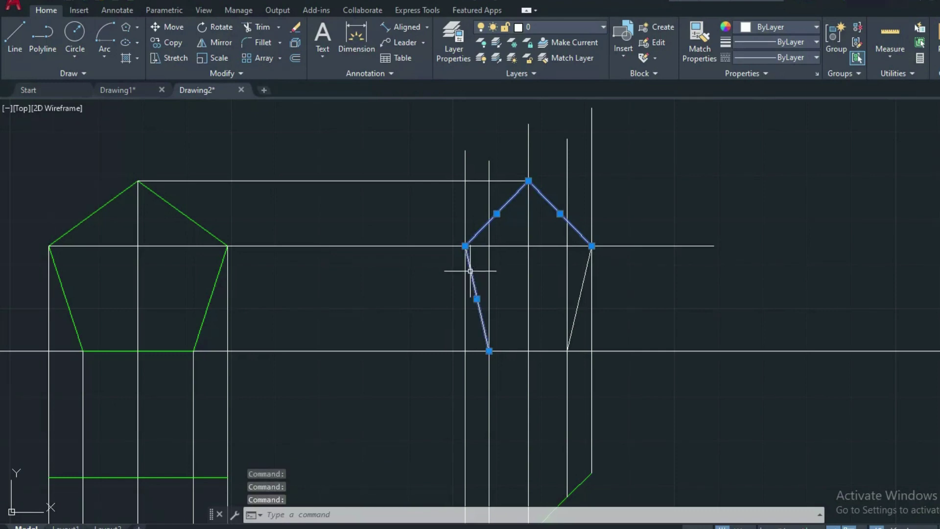
{"action": "left_click", "coordinate": [574, 318]}
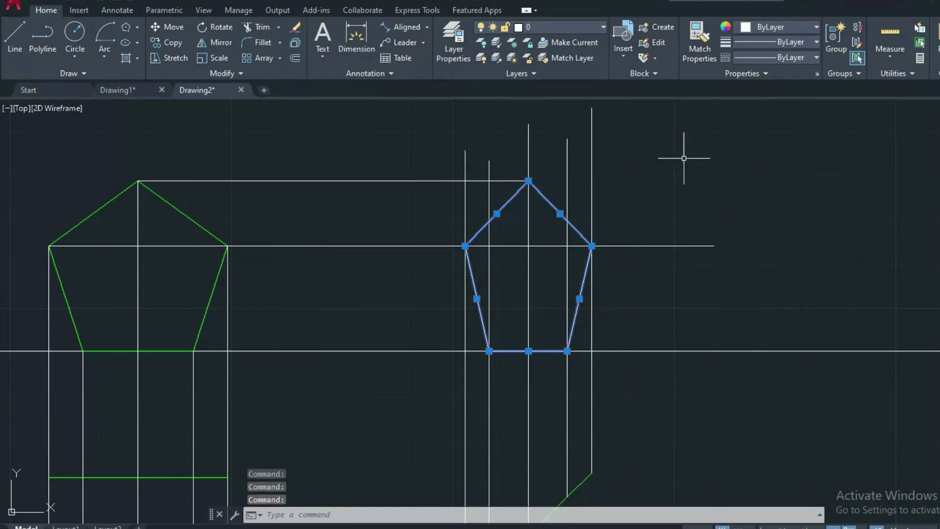
{"action": "left_click", "coordinate": [752, 25]}
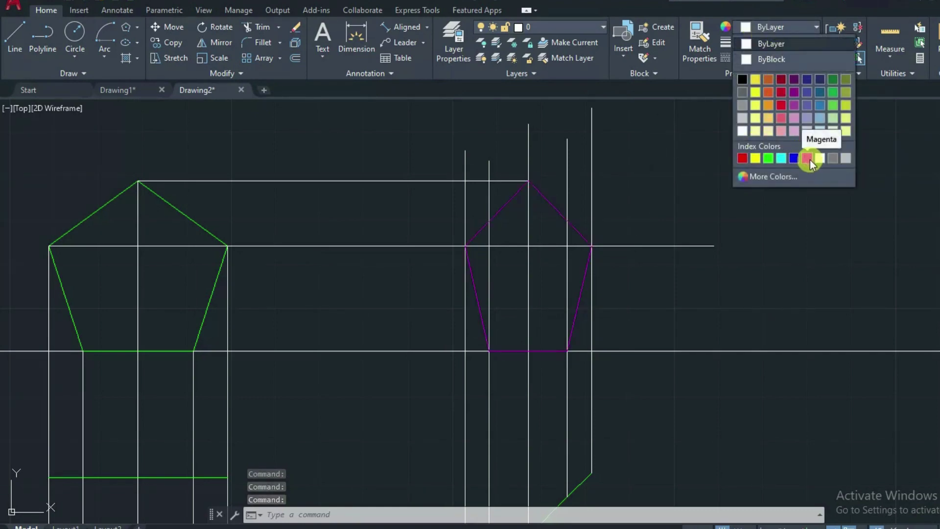
{"action": "left_click", "coordinate": [767, 158]}
{"action": "scroll", "coordinate": [714, 338], "scroll_direction": "down", "scroll_amount": 3}
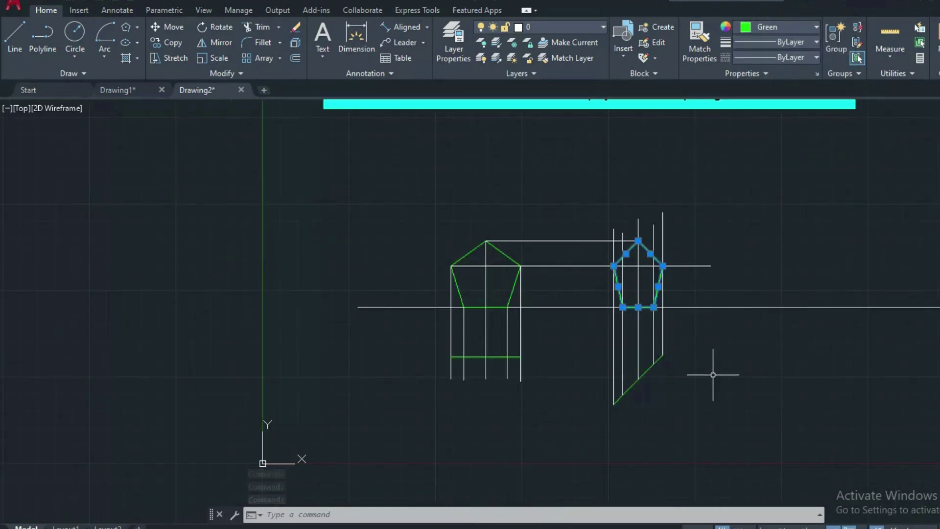
{"action": "key", "text": "Escape"}
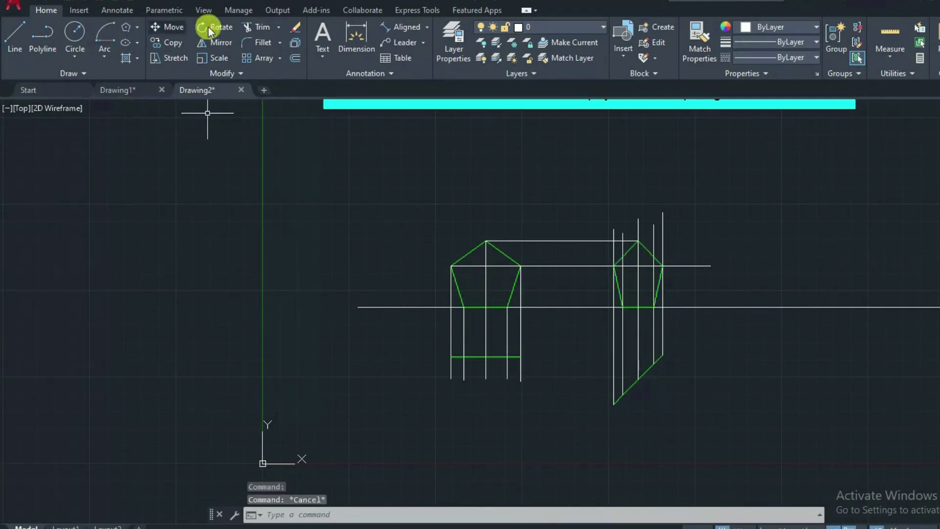
Add an angular dimension between the inclined top-view line and the reference line, placed beside the lower end of the inclined line.
{"action": "left_click", "coordinate": [427, 28]}
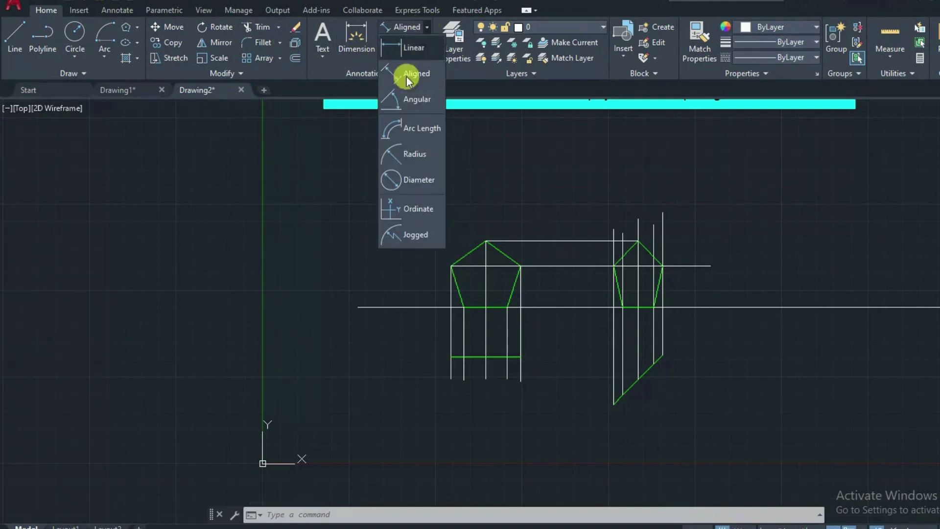
{"action": "left_click", "coordinate": [413, 99]}
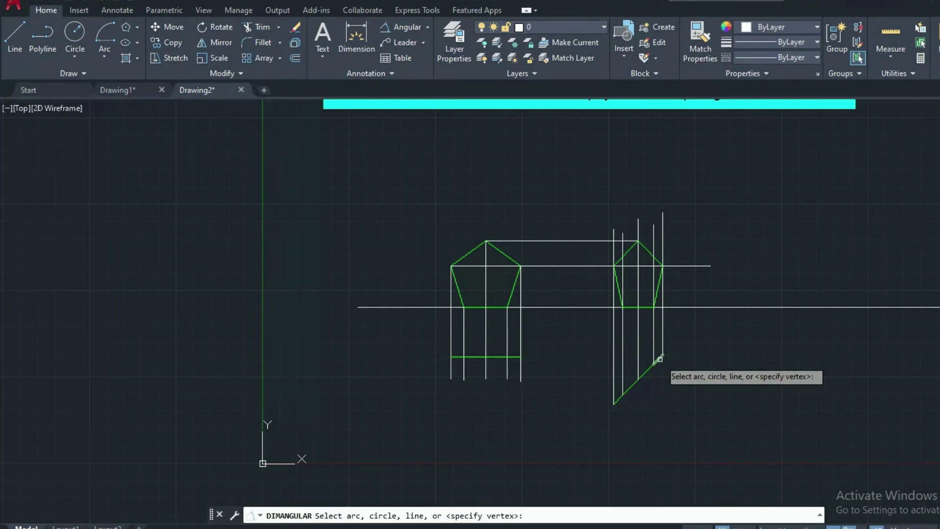
{"action": "left_click", "coordinate": [659, 359]}
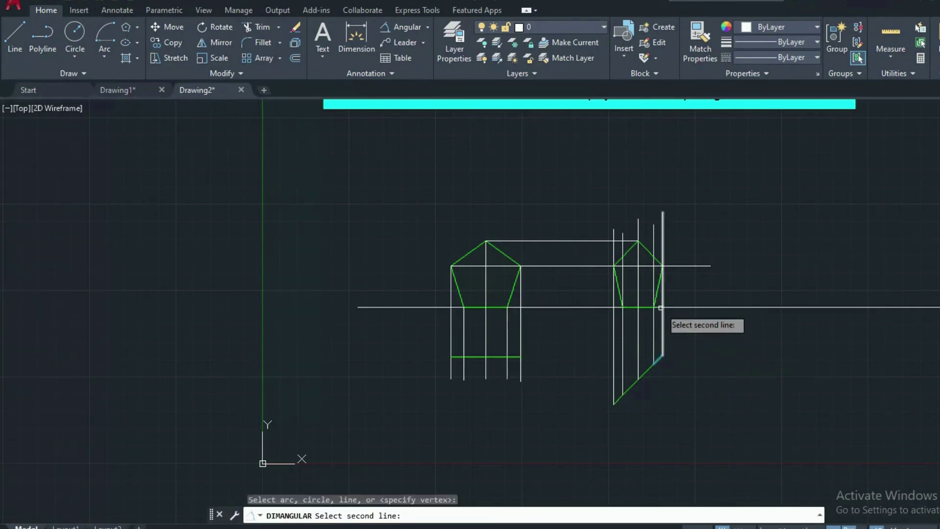
{"action": "left_click", "coordinate": [661, 308]}
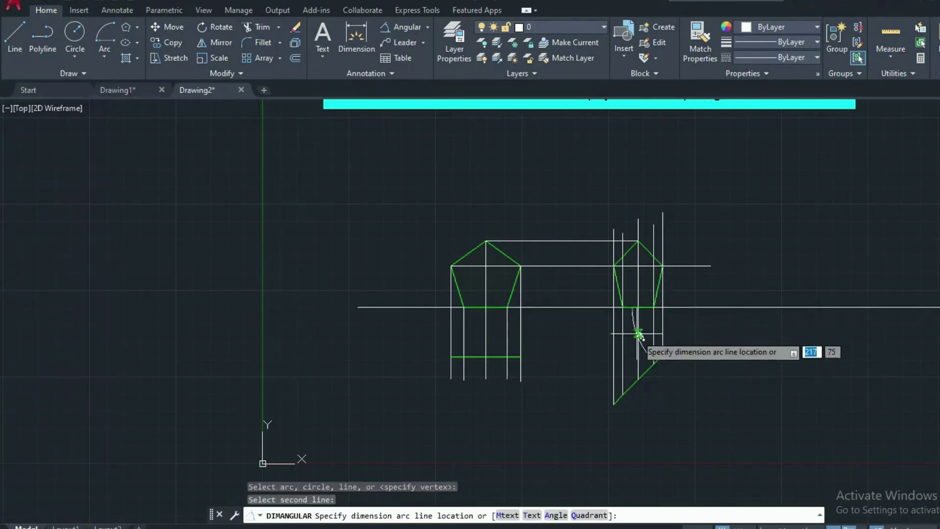
{"action": "left_click", "coordinate": [589, 358]}
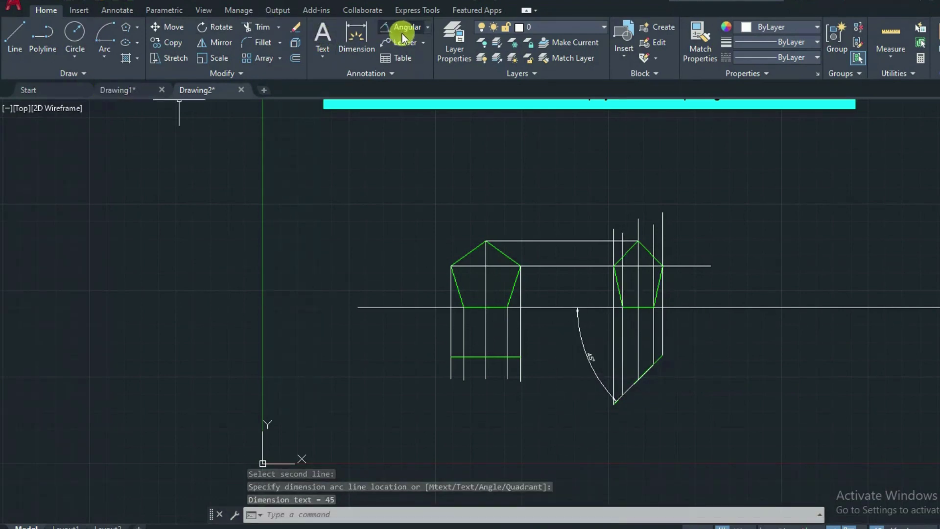
Add an aligned dimension to the upper-left side of the first front-view pentagon, placed outside the shape.
{"action": "left_click", "coordinate": [428, 31]}
{"action": "left_click", "coordinate": [406, 65]}
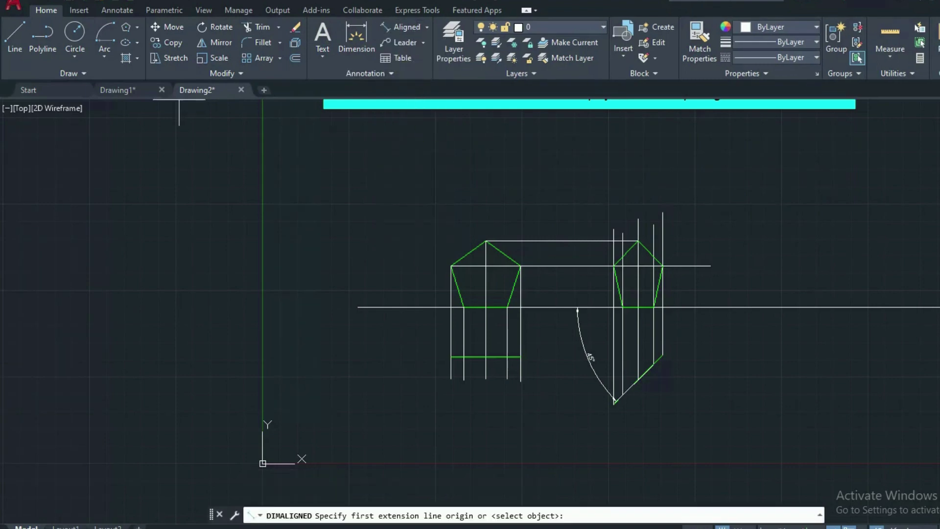
{"action": "left_click", "coordinate": [451, 266]}
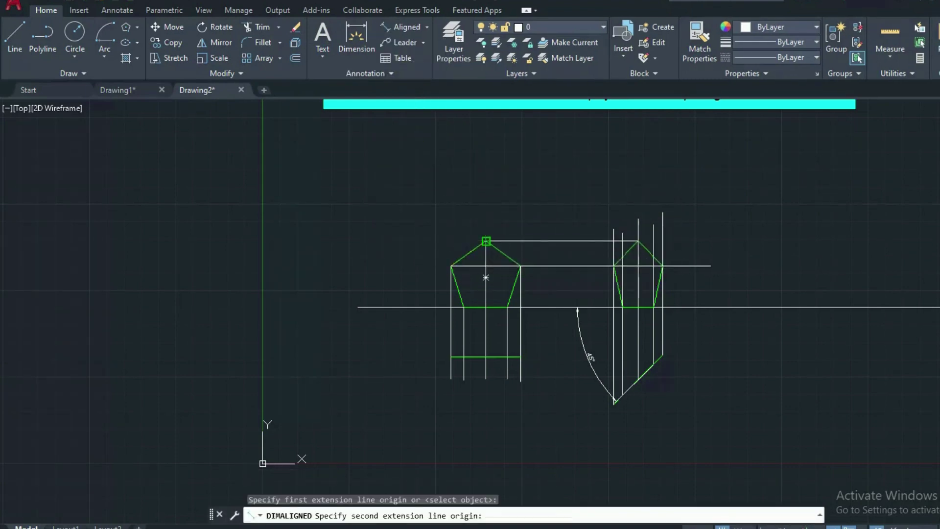
{"action": "left_click", "coordinate": [486, 241]}
{"action": "left_click", "coordinate": [455, 221]}
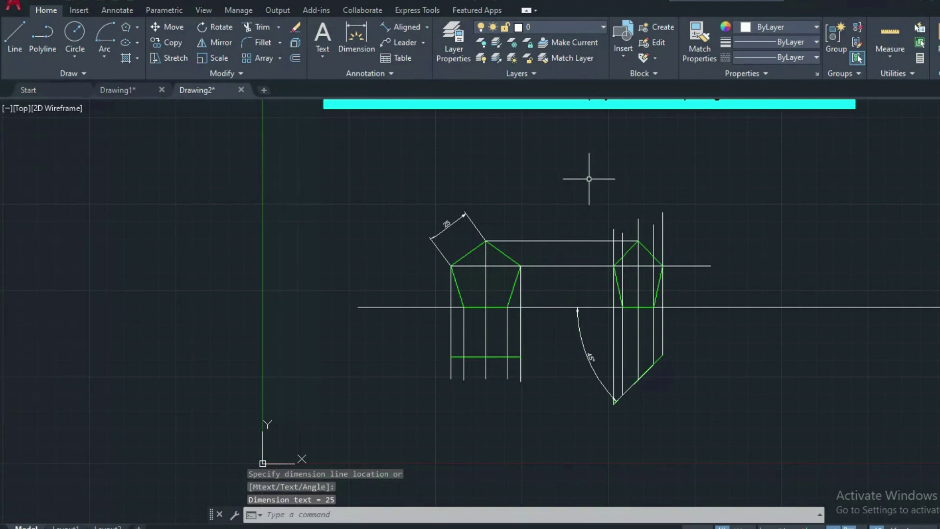
Draw a long horizontal reference line below the hexagon problem statement, with ortho mode turned on.
{"action": "mouse_move", "coordinate": [744, 256]}
{"action": "middle_mouse_down"}
{"action": "mouse_move", "coordinate": [646, 326]}
{"action": "mouse_move", "coordinate": [623, 313]}
{"action": "middle_mouse_up"}
{"action": "mouse_move", "coordinate": [772, 312]}
{"action": "middle_mouse_down"}
{"action": "mouse_move", "coordinate": [176, 336]}
{"action": "mouse_move", "coordinate": [2, 325]}
{"action": "middle_mouse_up"}
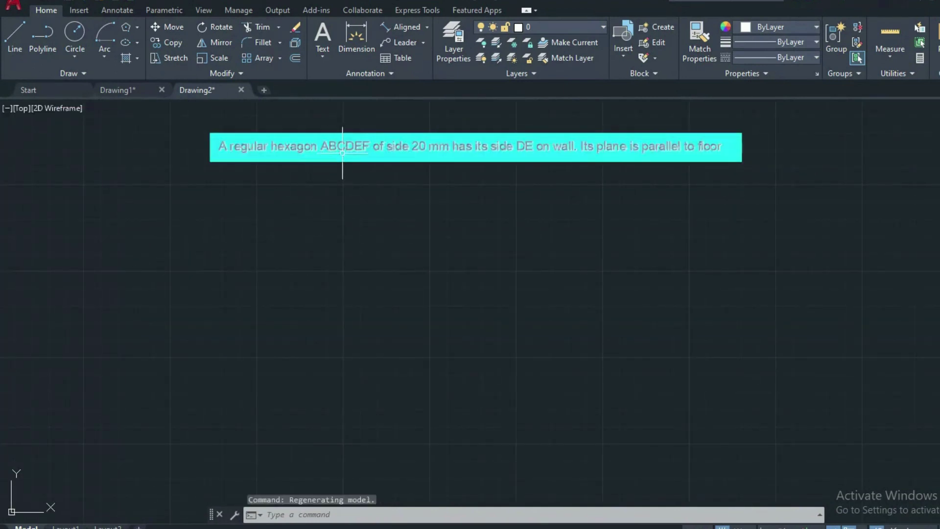
{"action": "left_click", "coordinate": [125, 27]}
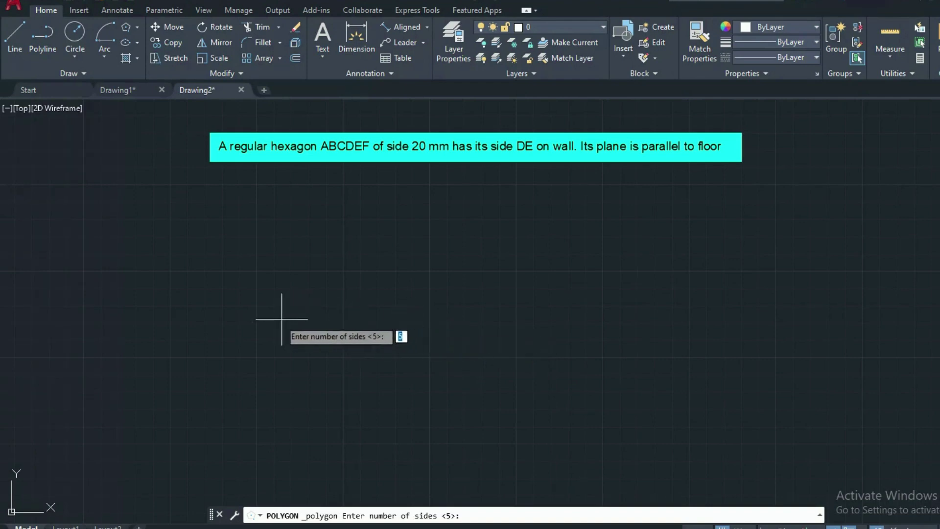
{"action": "left_click", "coordinate": [13, 39]}
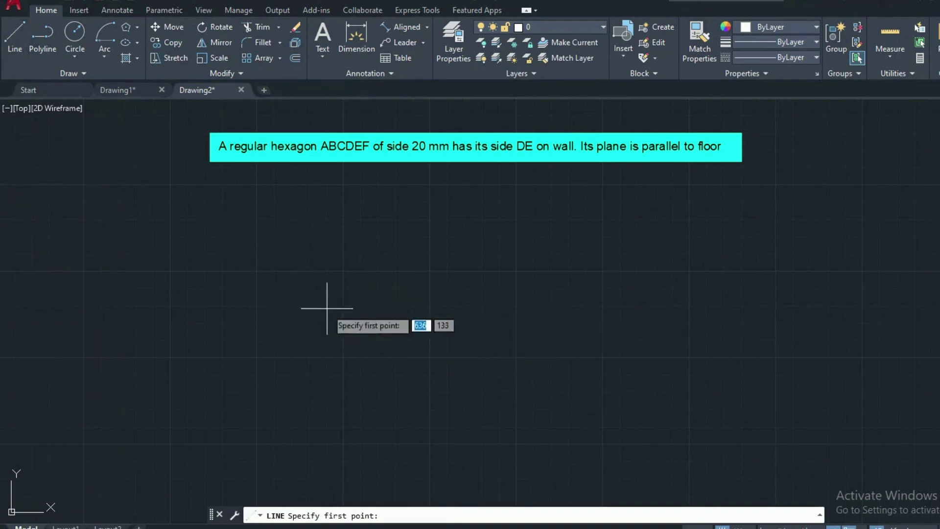
{"action": "left_click", "coordinate": [282, 328]}
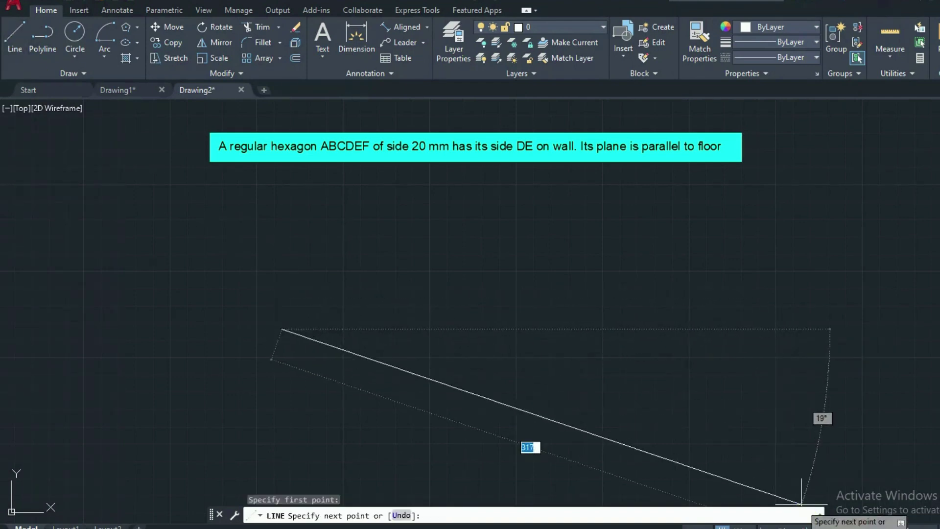
{"action": "key", "text": "F8"}
{"action": "left_click", "coordinate": [829, 349]}
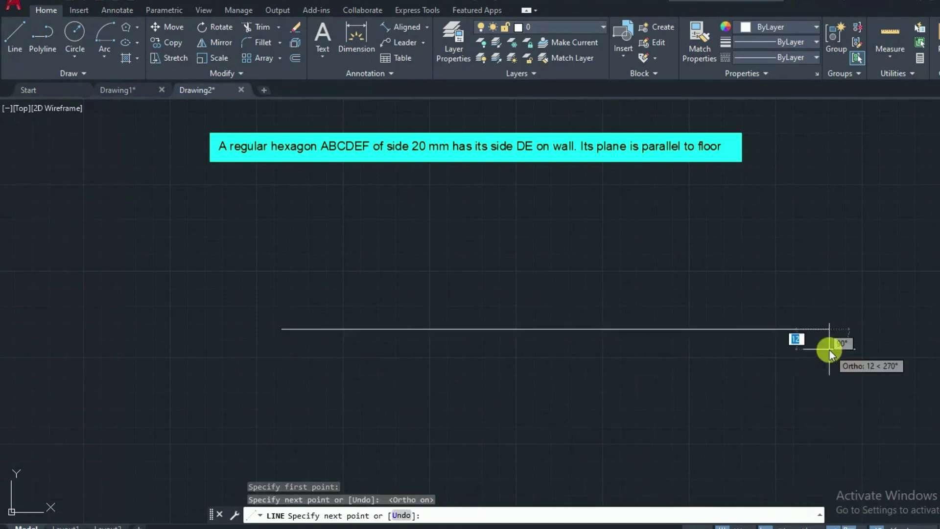
{"action": "key", "text": "Return"}
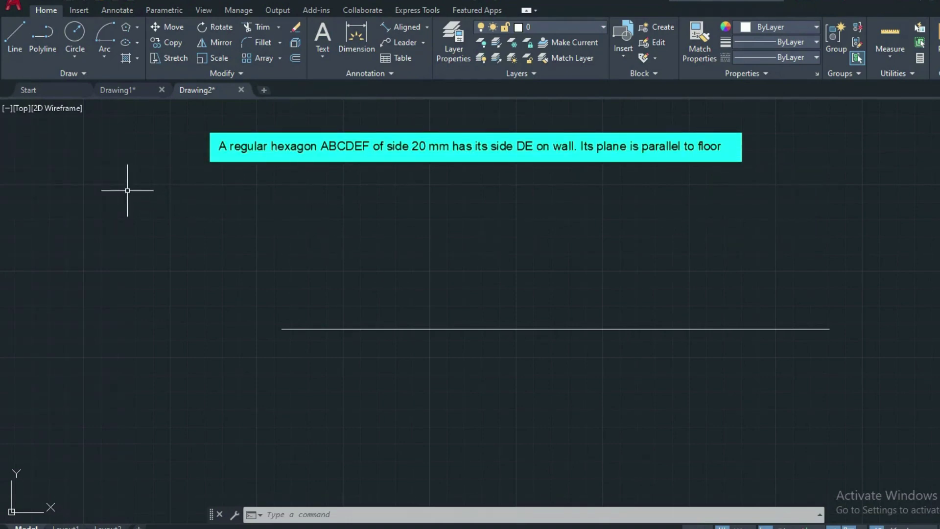
Draw a six-sided polygon by its edge below the reference line, with a horizontal 20 mm bottom edge.
{"action": "left_click", "coordinate": [126, 27]}
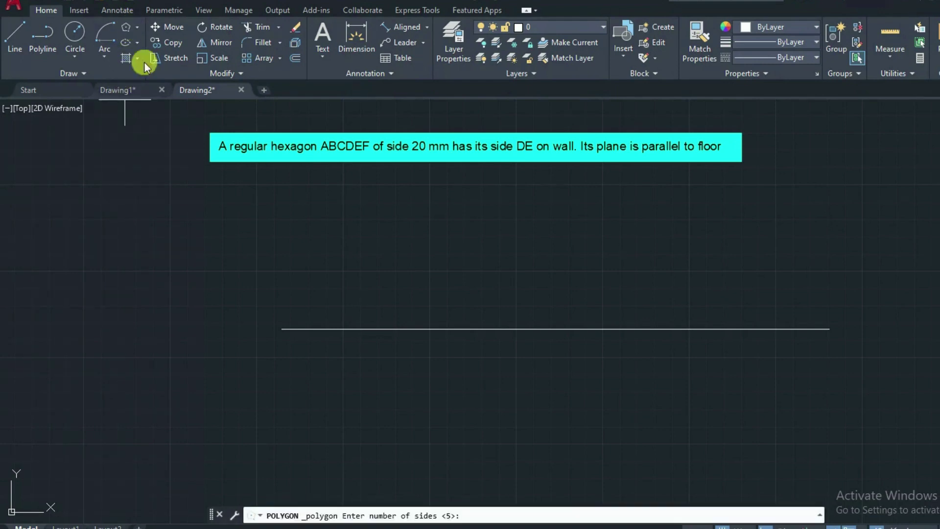
{"action": "type", "text": "6"}
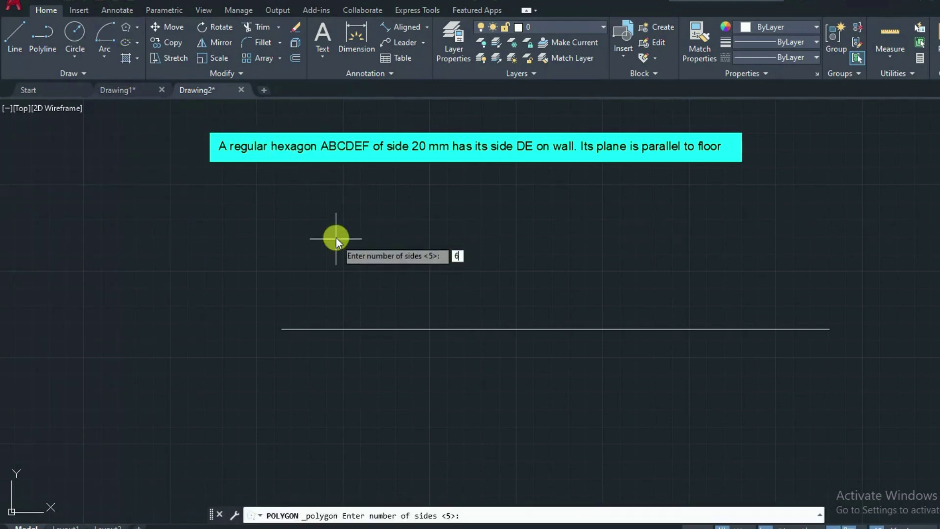
{"action": "key", "text": "Return"}
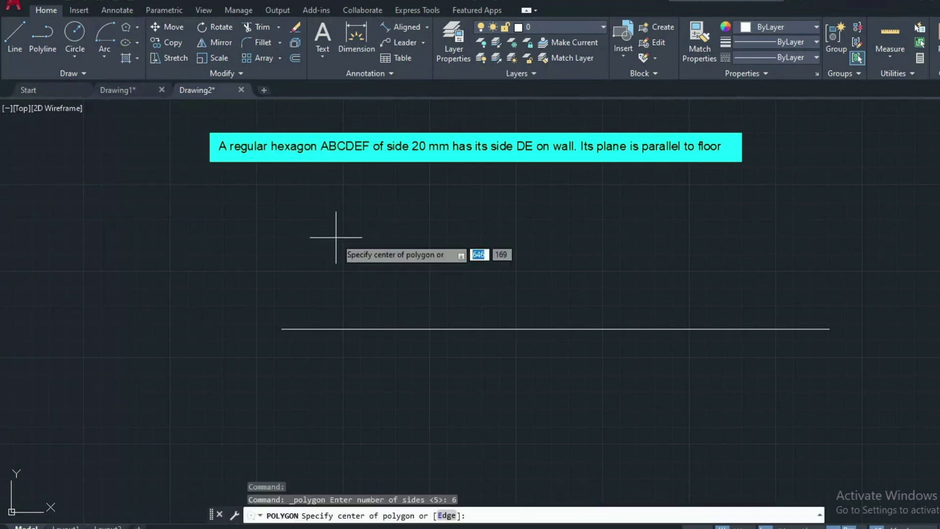
{"action": "left_click", "coordinate": [450, 516]}
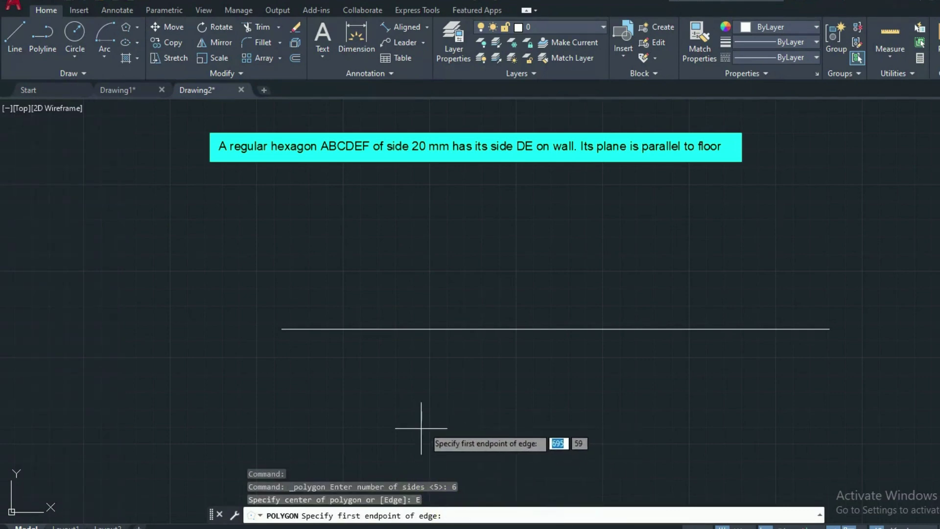
{"action": "left_click", "coordinate": [423, 413]}
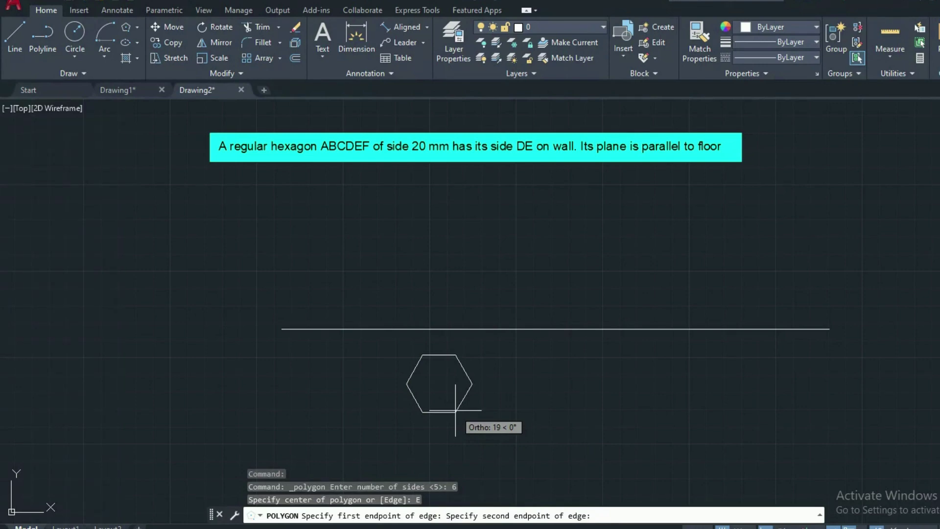
{"action": "type", "text": "20"}
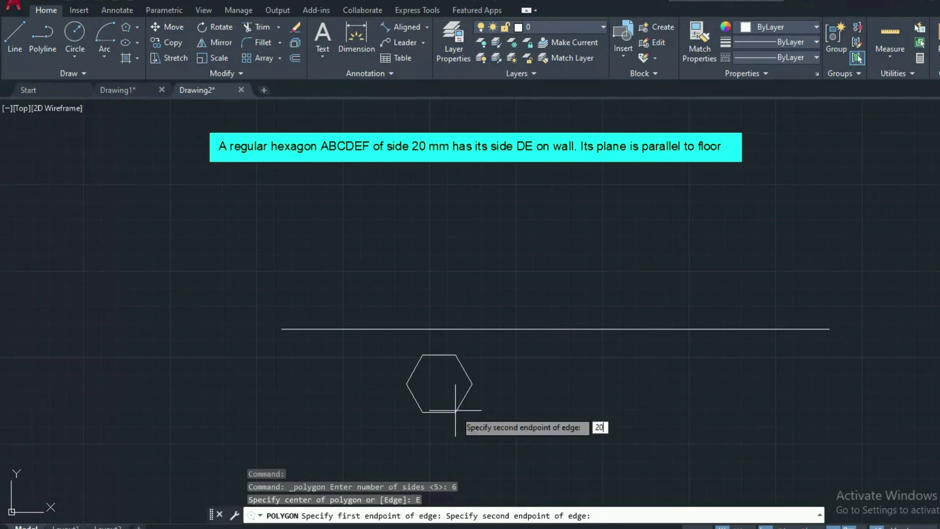
{"action": "key", "text": "Return"}
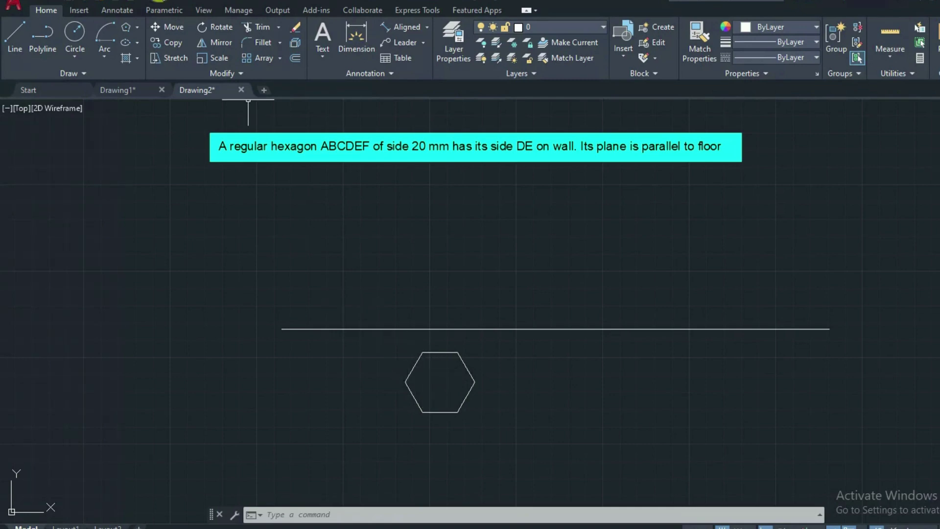
Change the color of the hexagon below the reference line to red 205,32,39.
{"action": "left_click", "coordinate": [10, 35]}
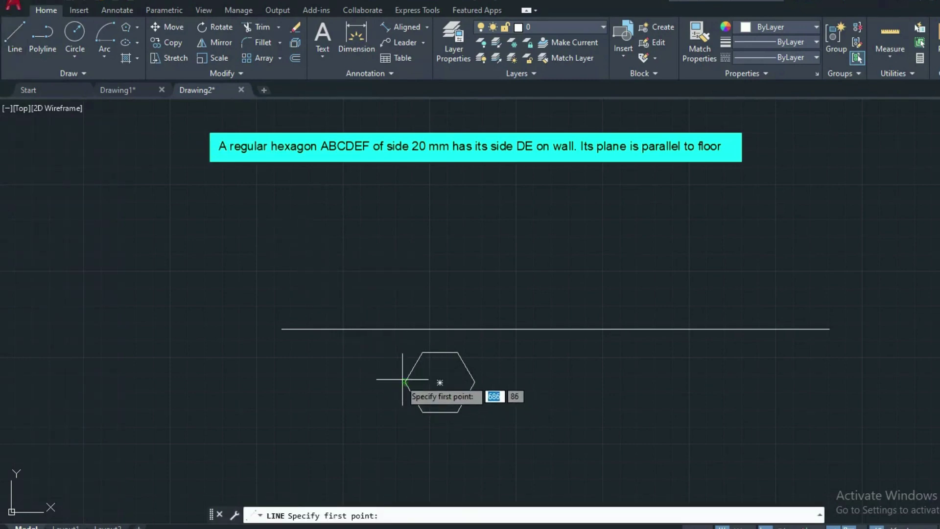
{"action": "key", "text": "Escape"}
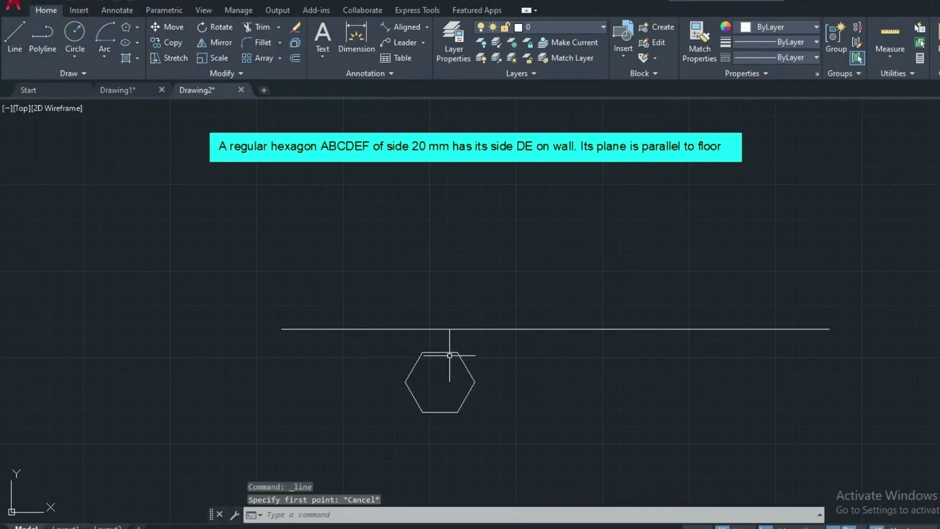
{"action": "left_click", "coordinate": [463, 362]}
{"action": "left_click", "coordinate": [793, 26]}
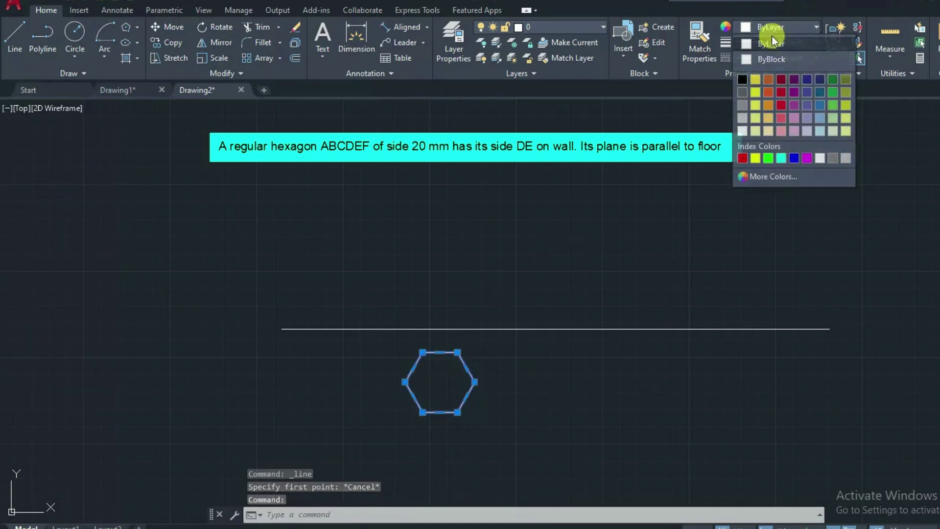
{"action": "left_click", "coordinate": [779, 91]}
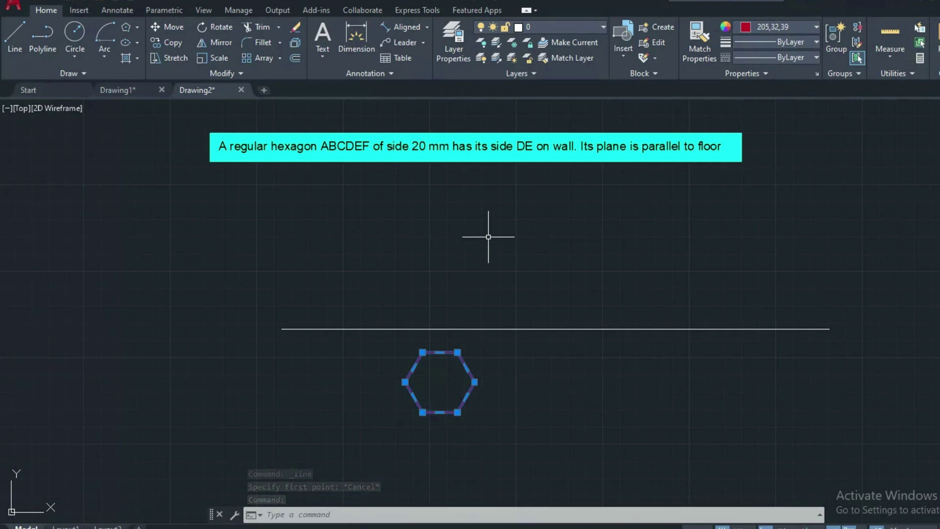
{"action": "key", "text": "Escape"}
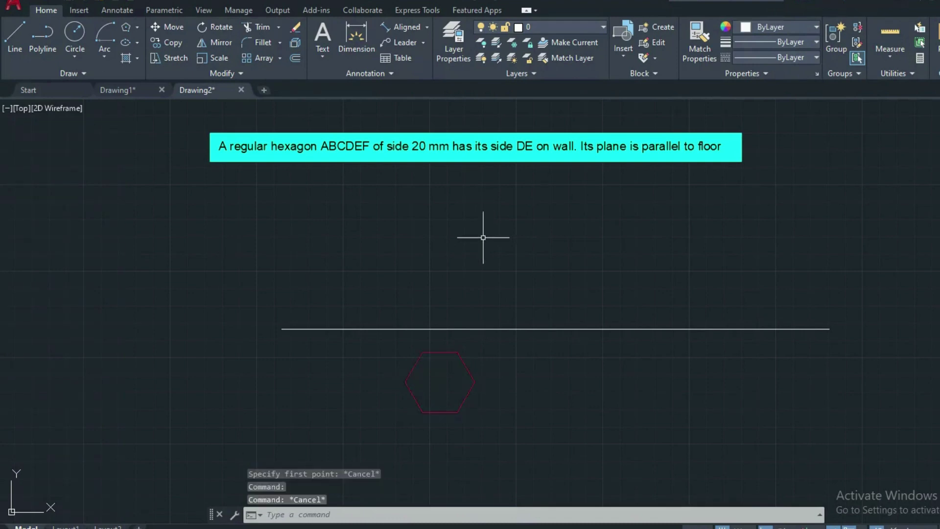
Draw a vertical projector from the hexagon's leftmost corner up past the reference line.
{"action": "left_click", "coordinate": [18, 35]}
{"action": "left_click", "coordinate": [404, 381]}
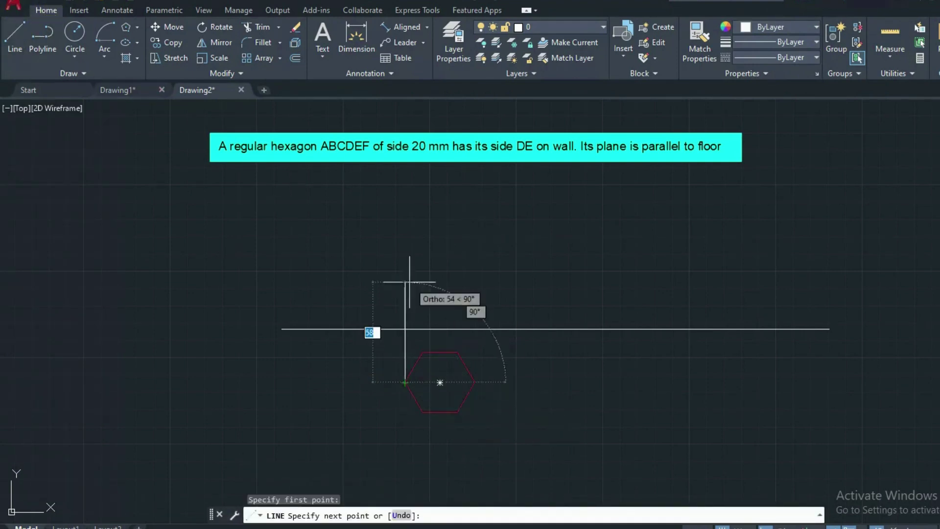
{"action": "left_click", "coordinate": [412, 255]}
{"action": "right_click", "coordinate": [412, 253]}
{"action": "left_click", "coordinate": [437, 262]}
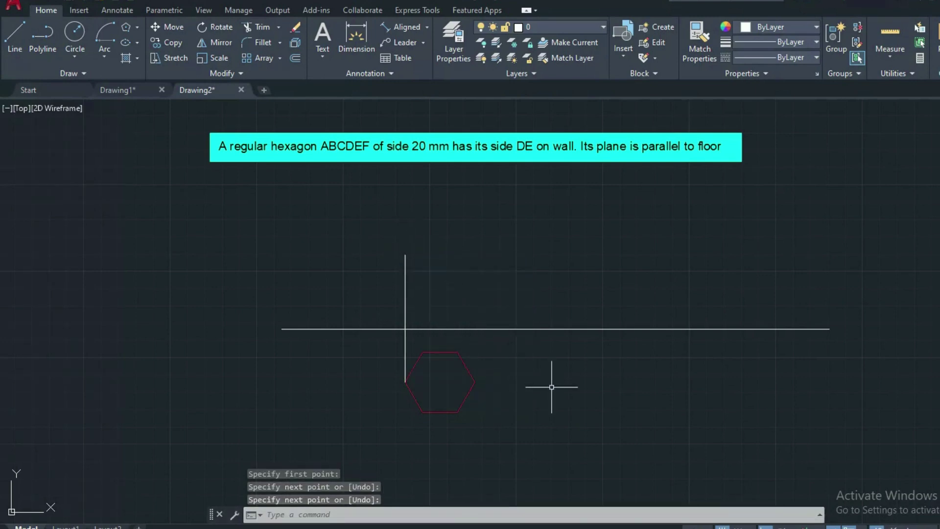
Draw vertical projectors from the hexagon's two upper corners up past the reference line, ending near the first projector's height.
{"action": "key", "text": "space"}
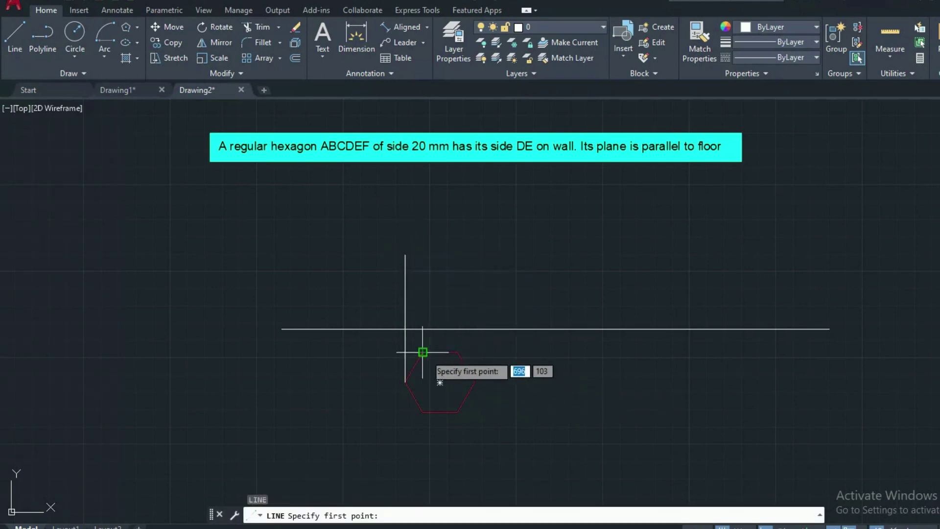
{"action": "left_click", "coordinate": [422, 352]}
{"action": "left_click", "coordinate": [424, 258]}
{"action": "right_click", "coordinate": [432, 259]}
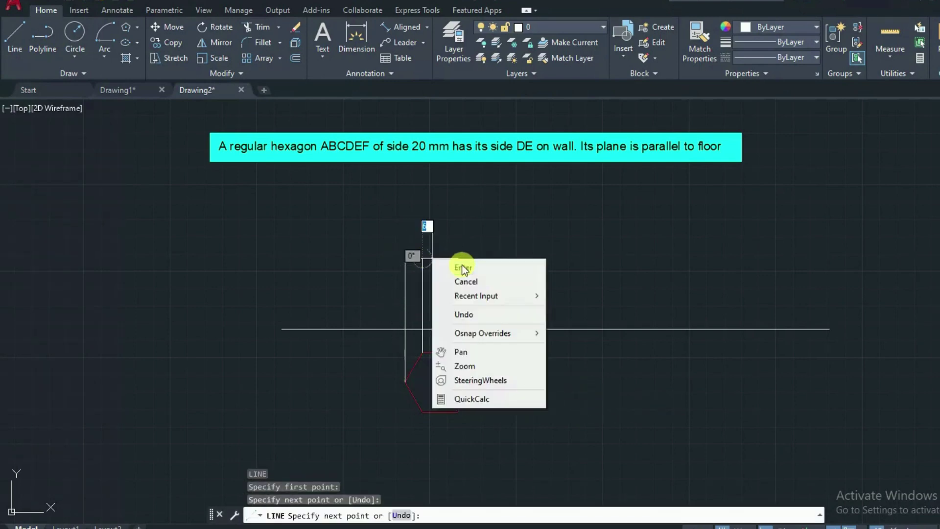
{"action": "left_click", "coordinate": [462, 267]}
{"action": "key", "text": "space"}
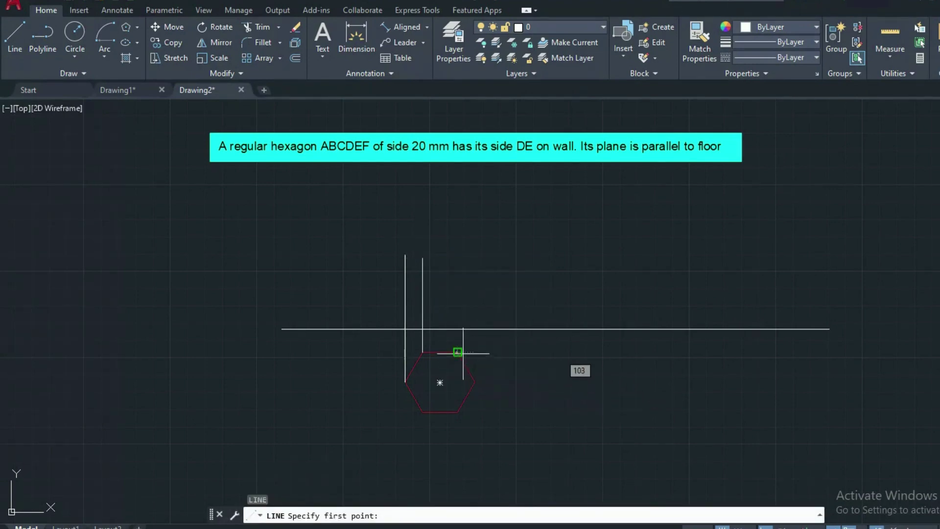
{"action": "left_click", "coordinate": [457, 351]}
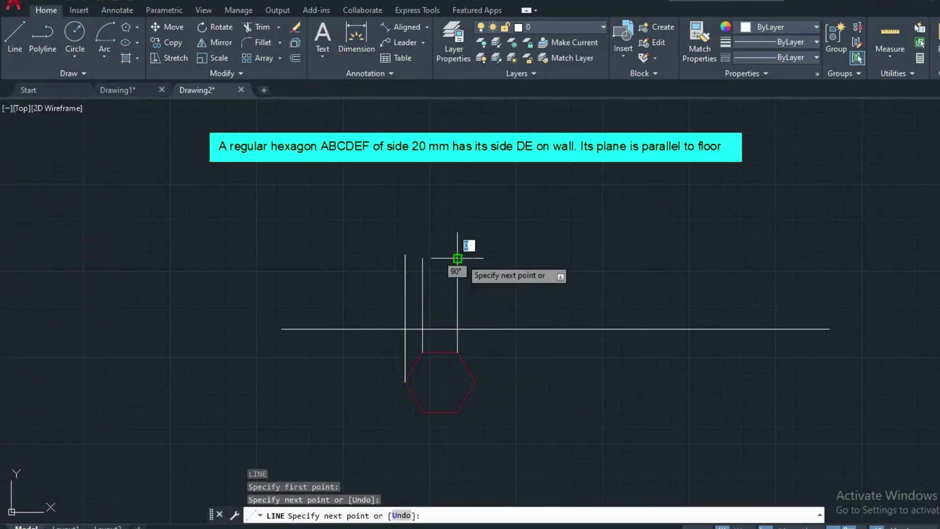
{"action": "left_click", "coordinate": [457, 258]}
{"action": "key", "text": "Return"}
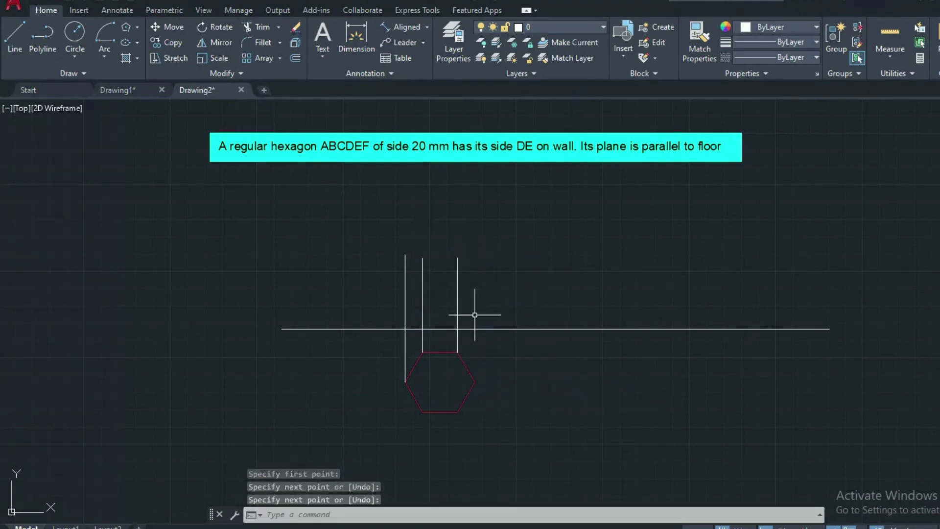
Join each of the hexagon's two lower corners to the upper corner directly above it with a vertical line.
{"action": "key", "text": "space"}
{"action": "left_click", "coordinate": [422, 412]}
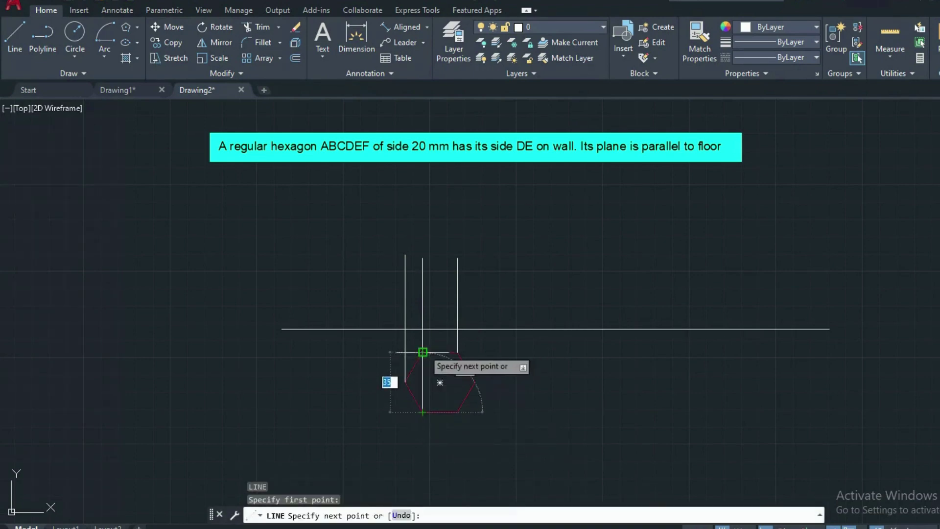
{"action": "left_click", "coordinate": [423, 351]}
{"action": "key", "text": "Return"}
{"action": "key", "text": "space"}
{"action": "left_click", "coordinate": [457, 412]}
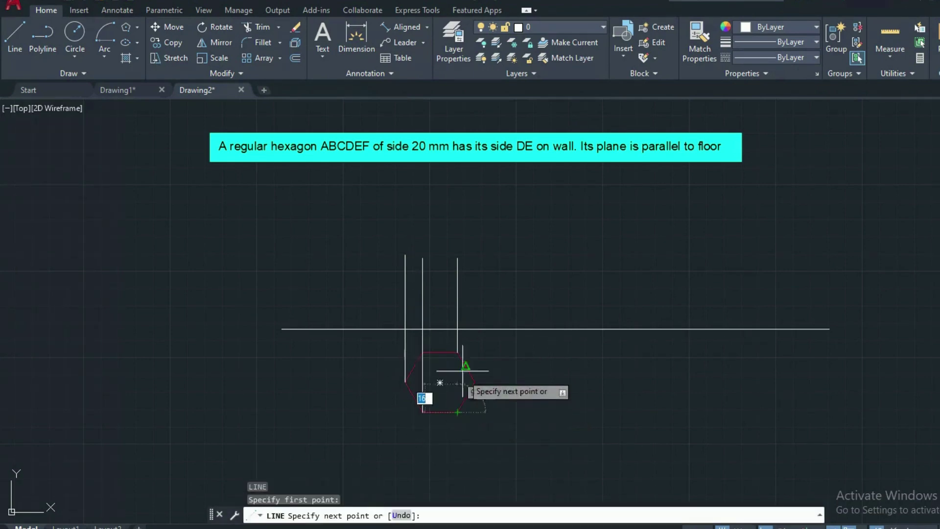
{"action": "left_click", "coordinate": [457, 352]}
{"action": "key", "text": "Return"}
Draw a vertical projector from the hexagon's rightmost corner up past the reference line.
{"action": "key", "text": "space"}
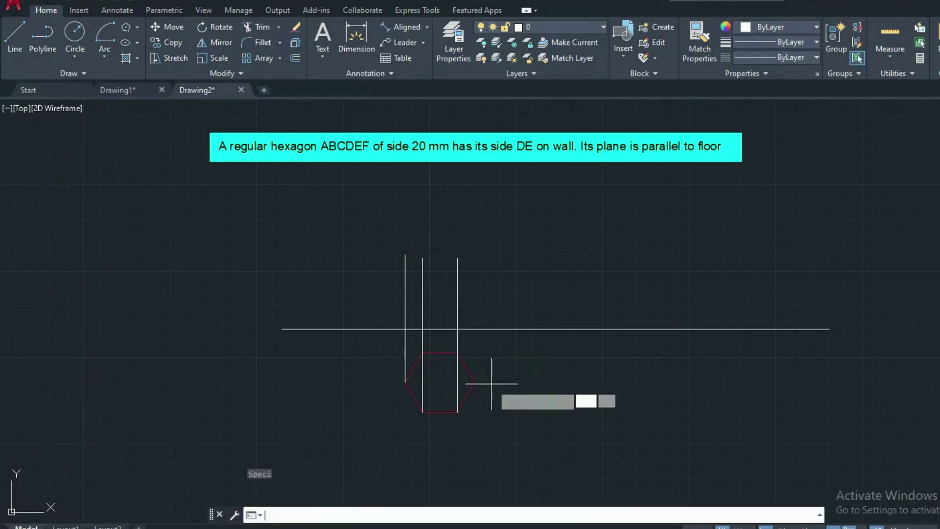
{"action": "left_click", "coordinate": [474, 381]}
{"action": "left_click", "coordinate": [476, 253]}
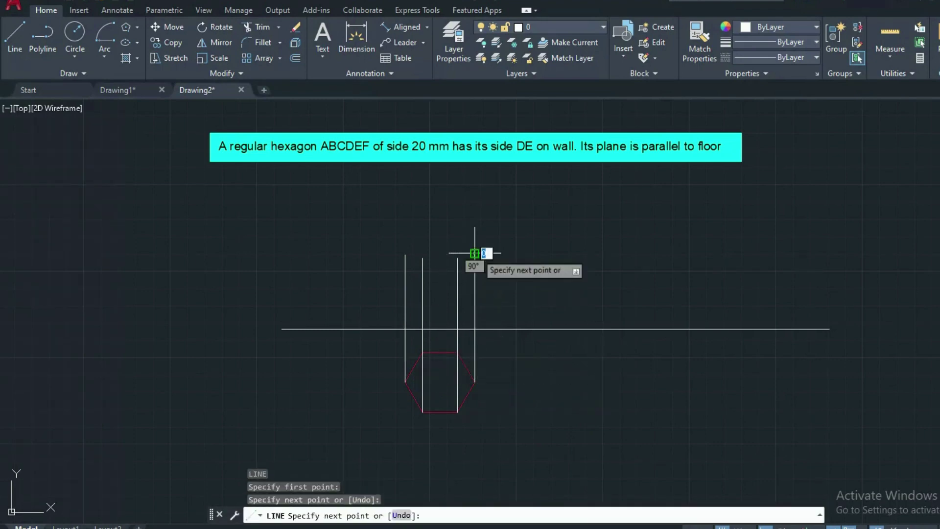
{"action": "right_click", "coordinate": [479, 256]}
{"action": "left_click", "coordinate": [509, 260]}
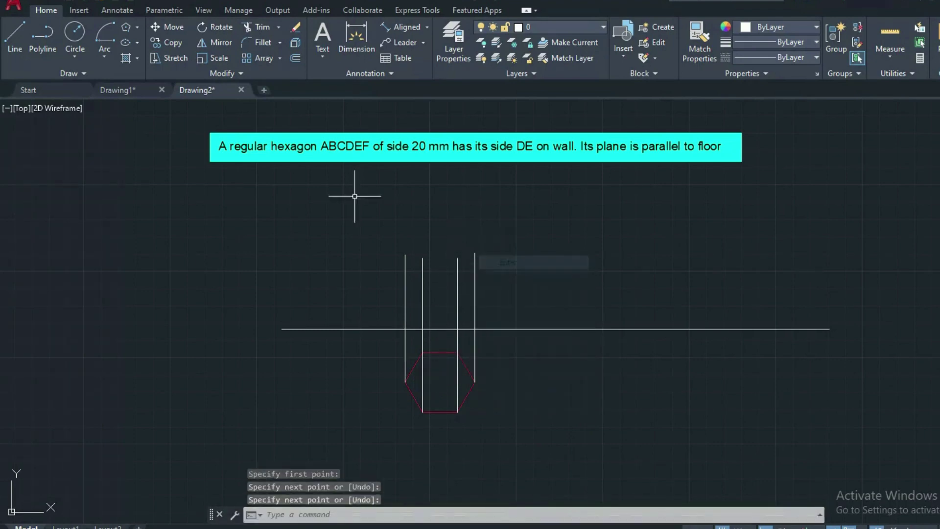
Draw the front view as connected horizontal line segments across the four projectors above the reference line.
{"action": "left_click", "coordinate": [9, 40]}
{"action": "left_click", "coordinate": [405, 254]}
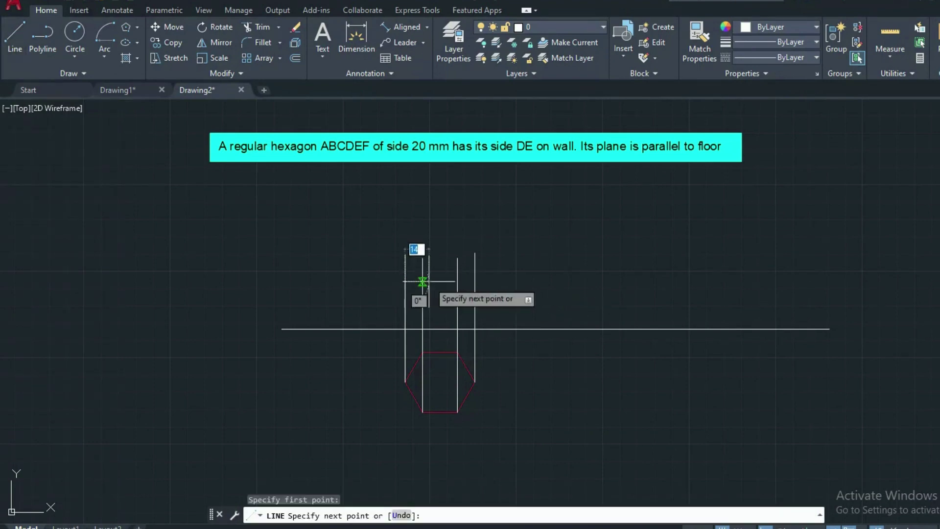
{"action": "left_click", "coordinate": [420, 281]}
{"action": "left_click", "coordinate": [455, 281]}
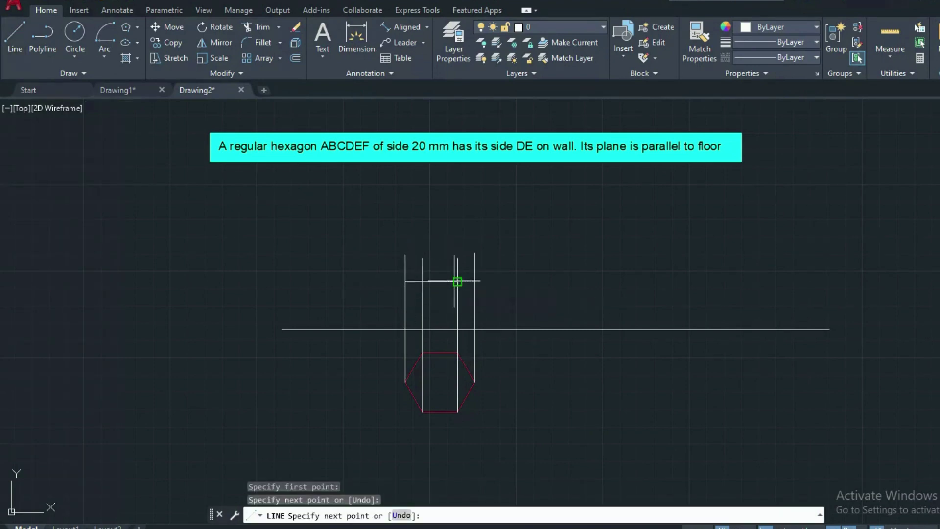
{"action": "left_click", "coordinate": [457, 282]}
{"action": "left_click", "coordinate": [474, 281]}
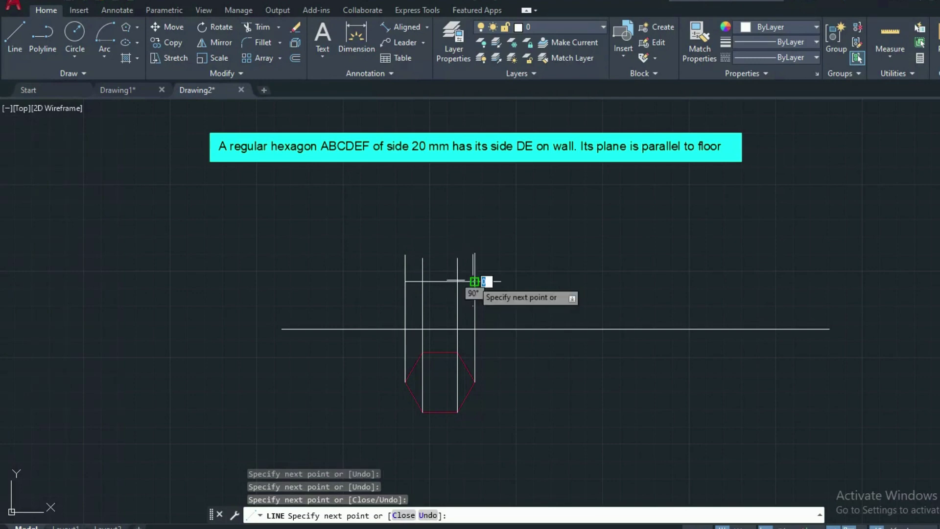
{"action": "right_click", "coordinate": [550, 292]}
{"action": "left_click", "coordinate": [568, 299]}
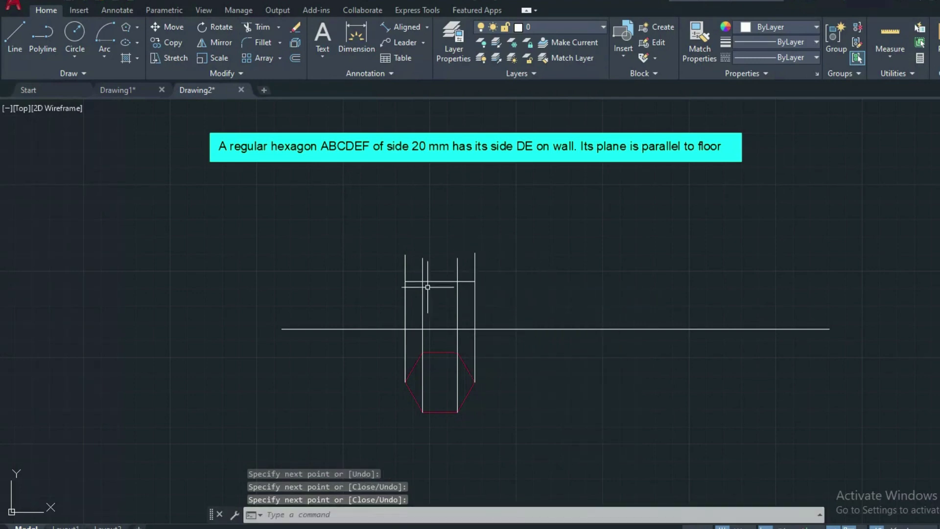
Change the color of the three horizontal front-view segments to dark red 153,27,30.
{"action": "mouse_move", "coordinate": [446, 255]}
{"action": "left_mouse_down"}
{"action": "mouse_move", "coordinate": [435, 283]}
{"action": "mouse_move", "coordinate": [413, 283]}
{"action": "left_mouse_up"}
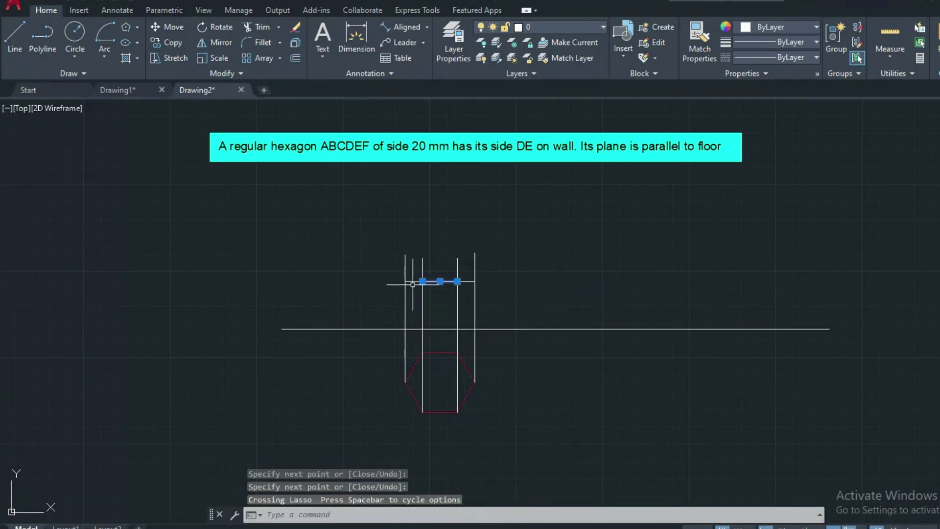
{"action": "left_click", "coordinate": [414, 281]}
{"action": "left_click", "coordinate": [466, 281]}
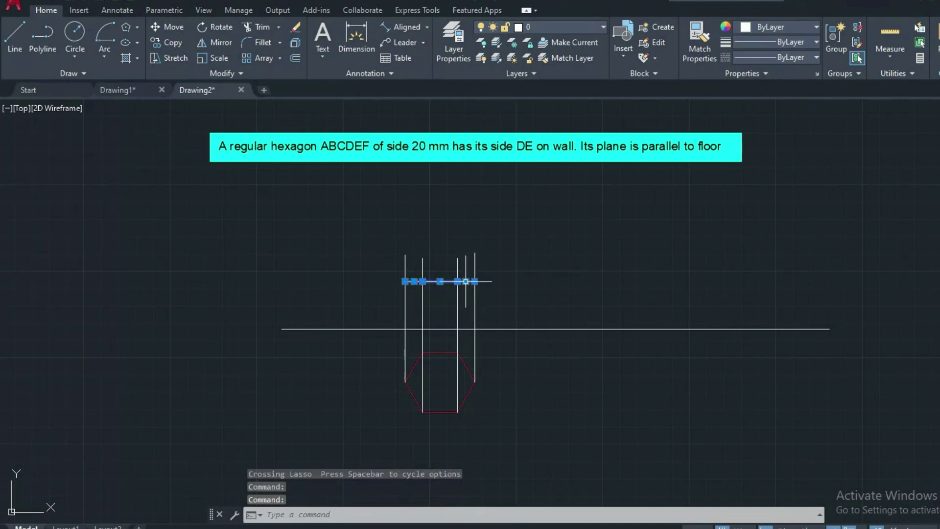
{"action": "left_click", "coordinate": [799, 29]}
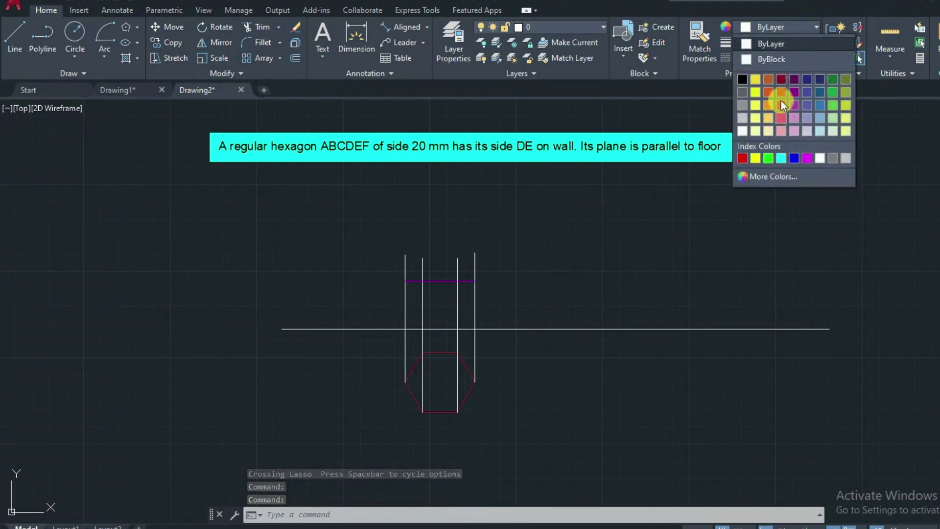
{"action": "left_click", "coordinate": [782, 81]}
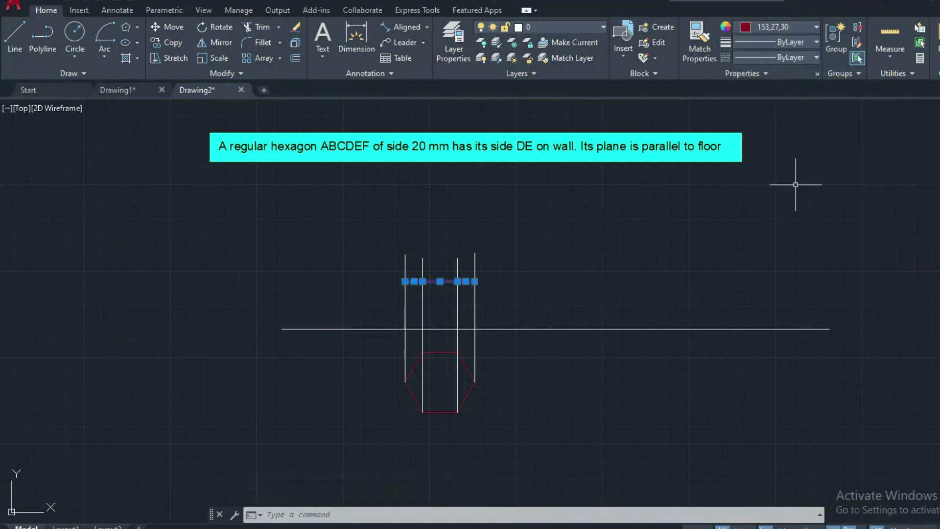
{"action": "key", "text": "Escape"}
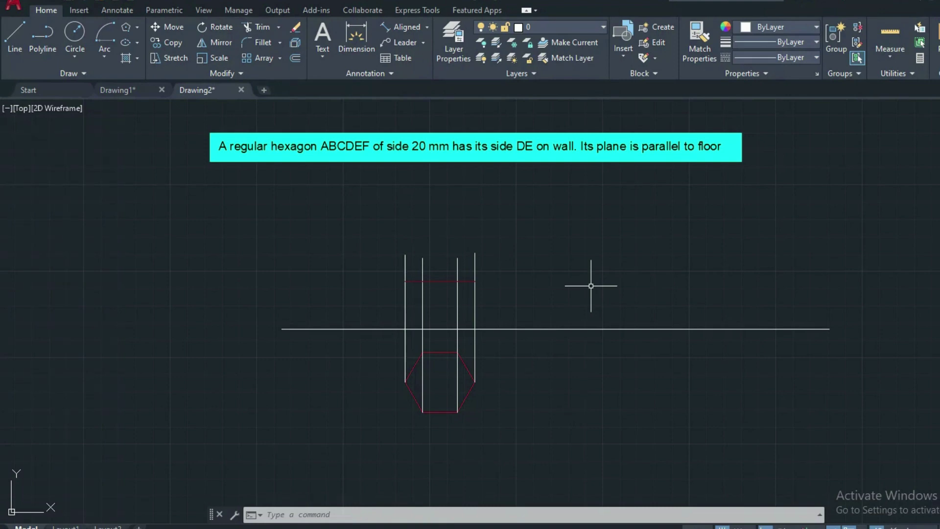
{"action": "left_click", "coordinate": [803, 528]}
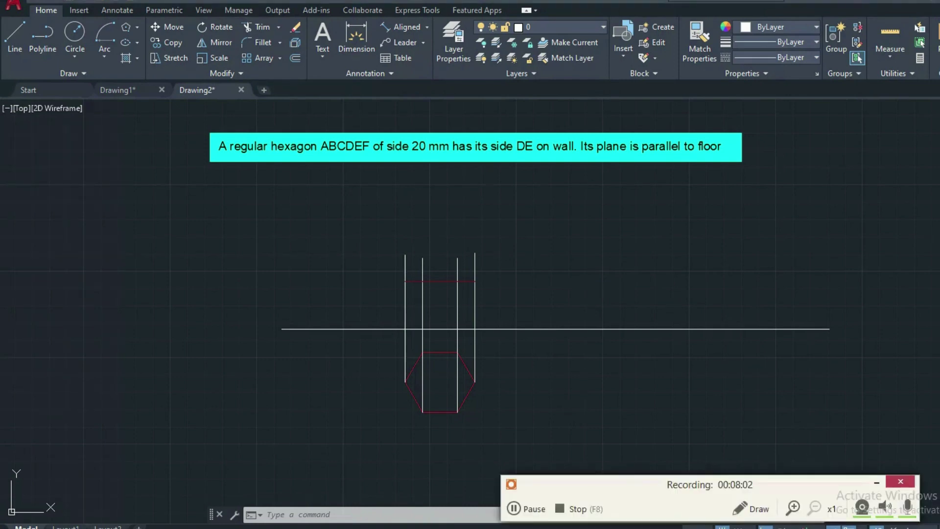